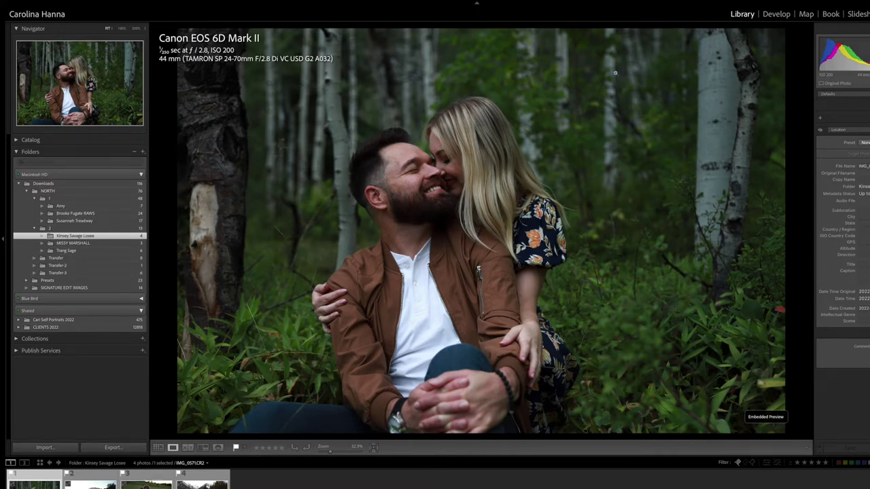
Apply the H+L 03 - Evergreen WARM preset to the forest couple photo in Develop and compare it with the original.
{"action": "left_click", "coordinate": [777, 24]}
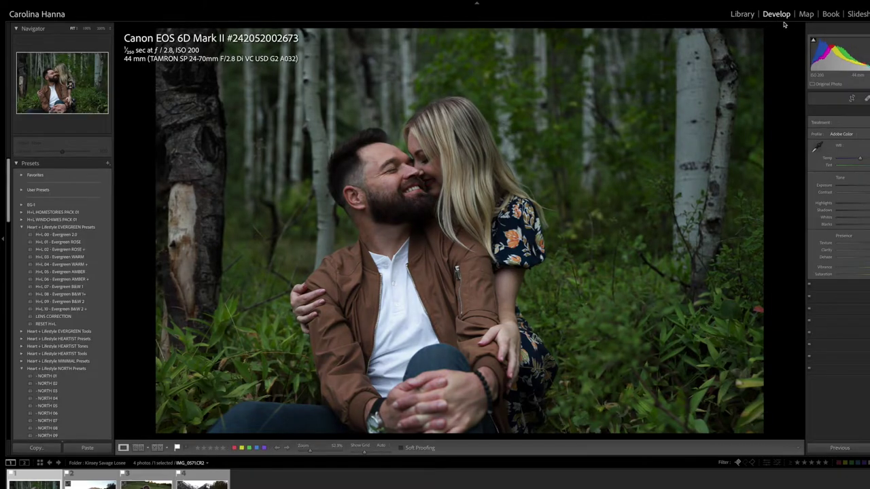
{"action": "left_click", "coordinate": [72, 257]}
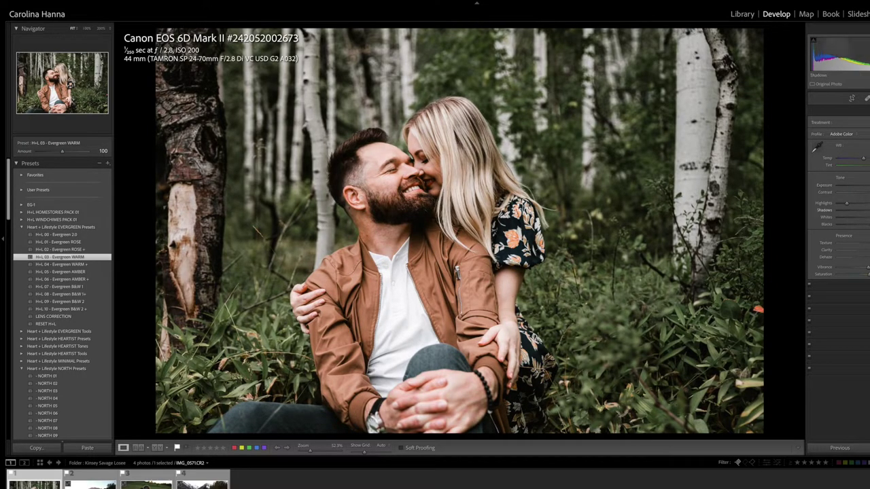
{"action": "key", "text": "backslash"}
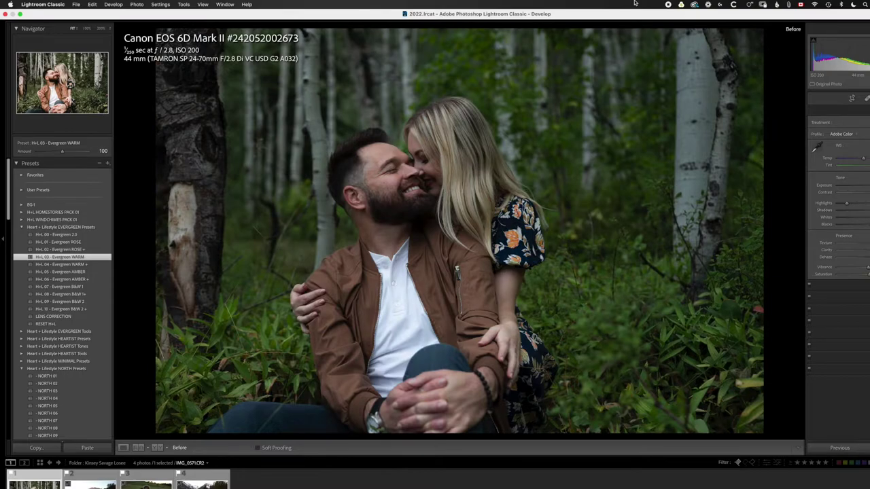
{"action": "key", "text": "backslash"}
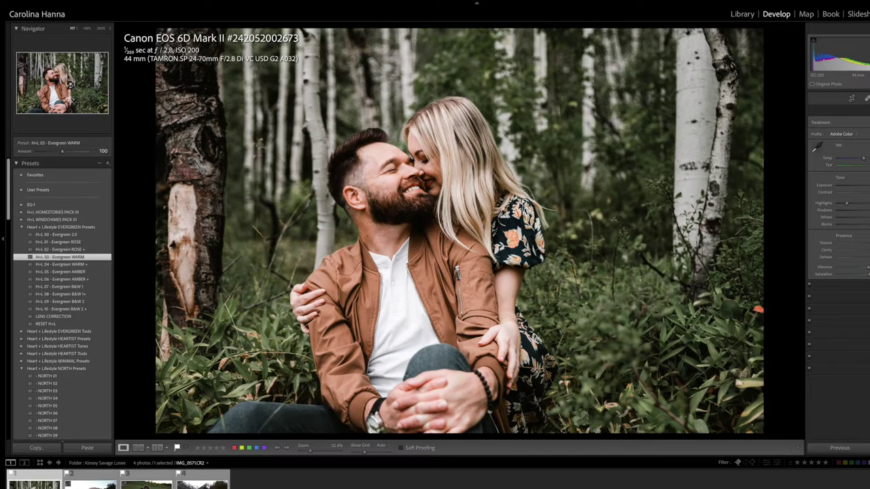
Create a virtual copy of the edited couple photo and reset the copy's develop settings.
{"action": "right_click", "coordinate": [62, 469]}
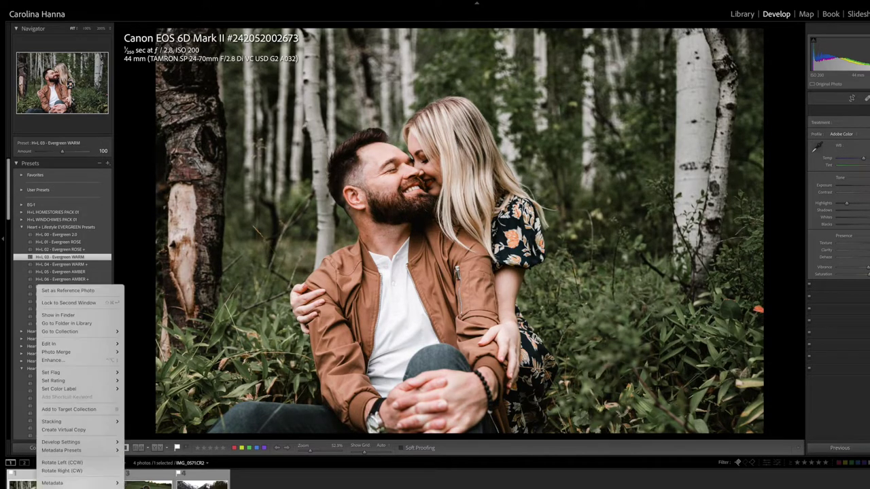
{"action": "left_click", "coordinate": [74, 429]}
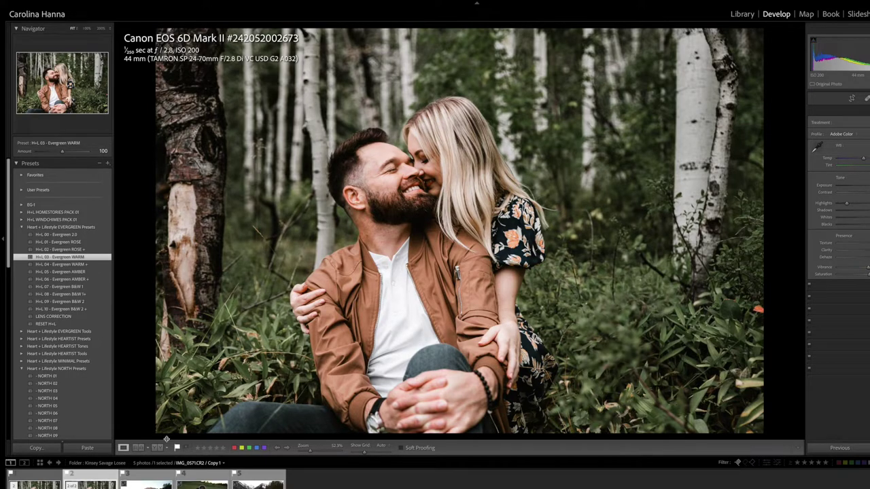
{"action": "key", "text": "super+shift+r"}
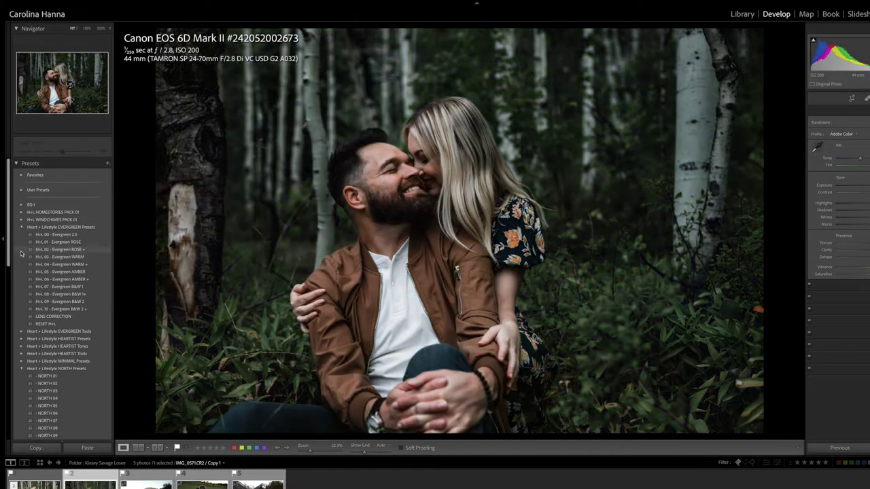
Apply the NORTH 08 preset to the virtual copy, then warm its temperature and brighten its tones while lowering the highlights.
{"action": "scroll", "coordinate": [49, 272], "scroll_direction": "down", "scroll_amount": 5}
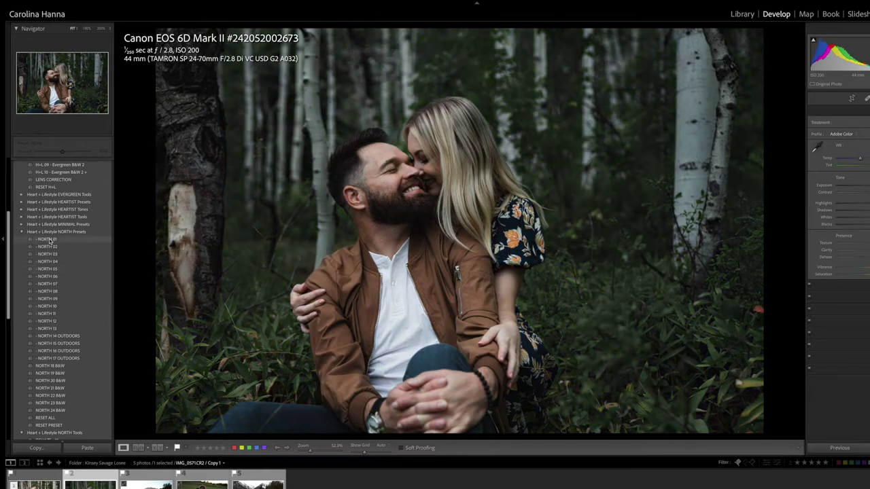
{"action": "scroll", "coordinate": [49, 258], "scroll_direction": "down", "scroll_amount": 1}
{"action": "left_click", "coordinate": [48, 276]}
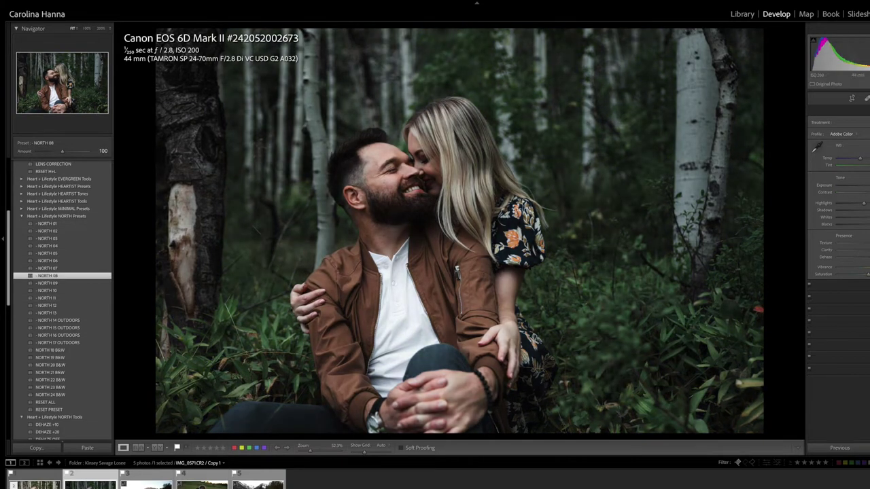
{"action": "left_click_drag", "start_coordinate": [861, 159], "coordinate": [838, 210]}
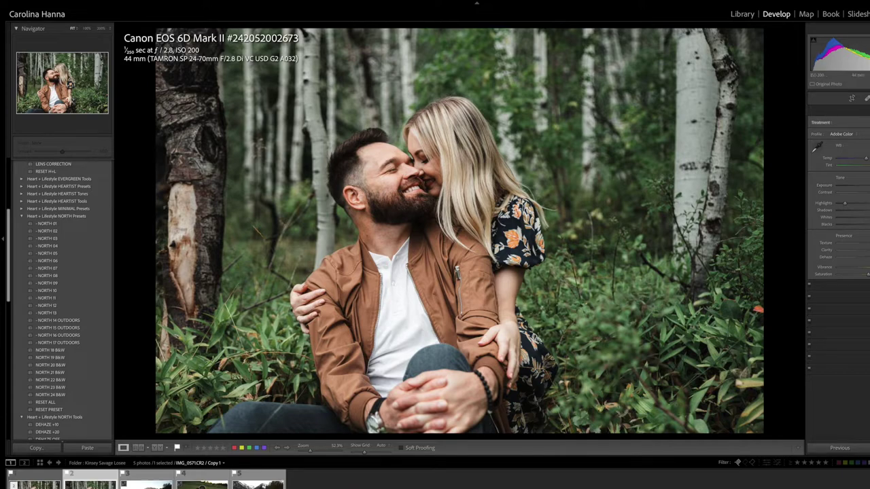
Compare the NORTH edit of the couple photo repeatedly with its Before view.
{"action": "key", "text": "backslash"}
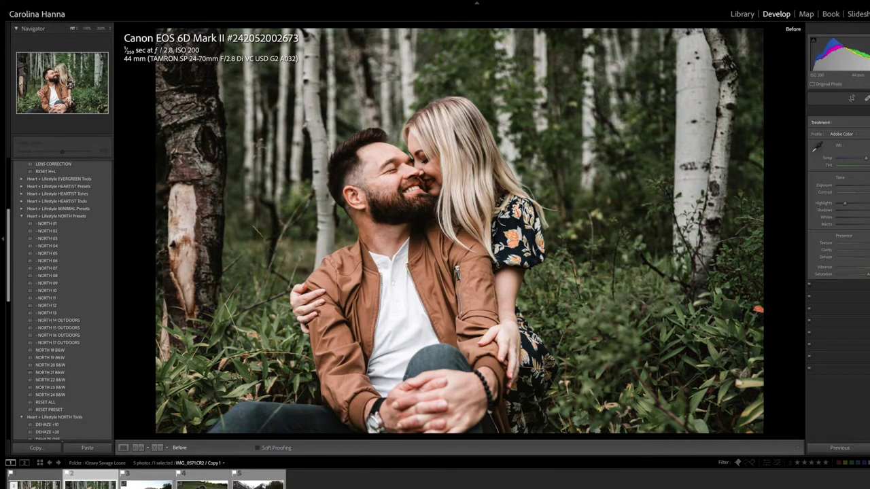
{"action": "key", "text": "backslash"}
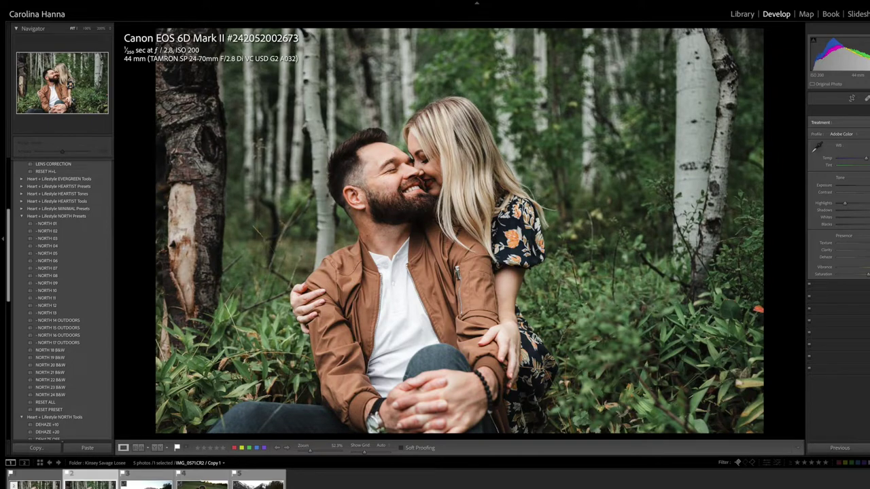
{"action": "key", "text": "backslash"}
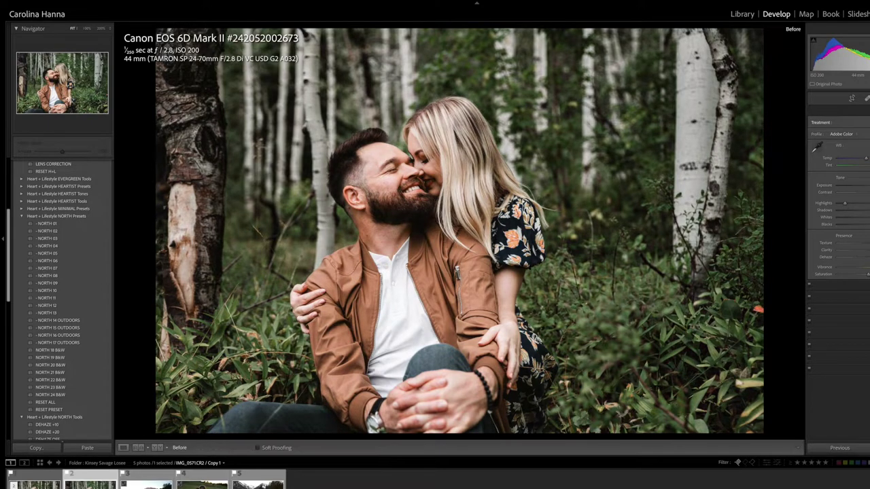
{"action": "key", "text": "backslash"}
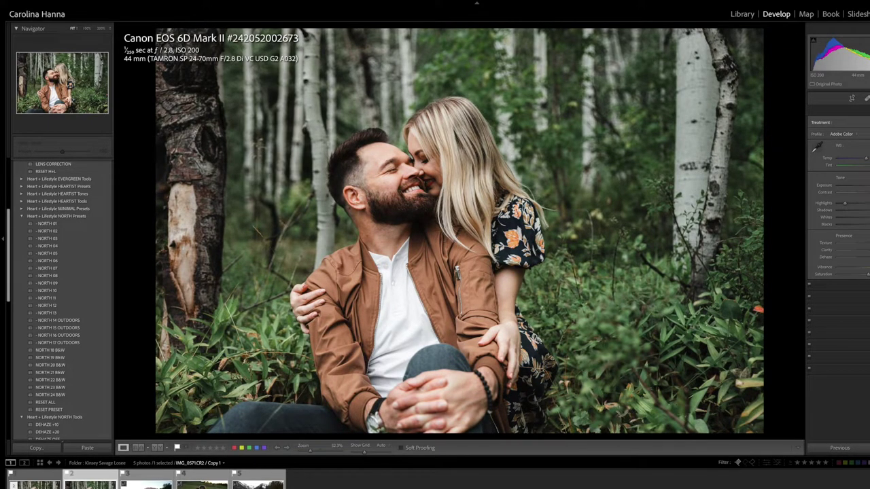
{"action": "key", "text": "backslash"}
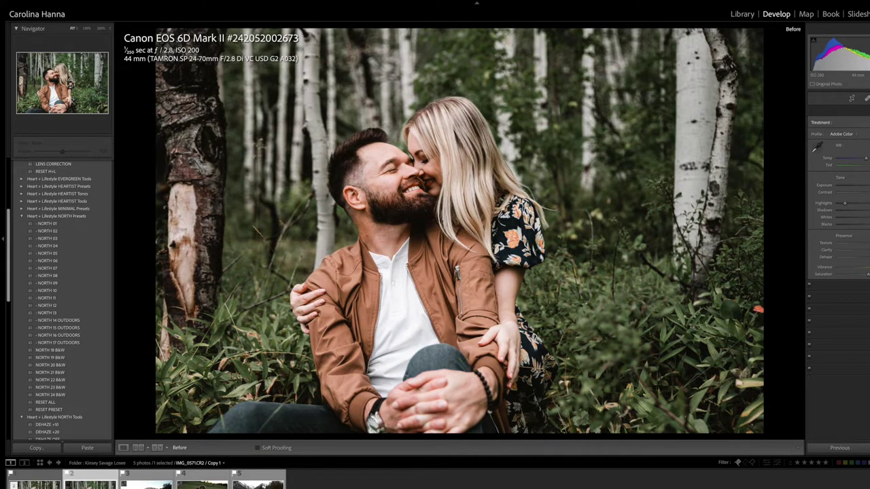
{"action": "key", "text": "backslash"}
Go to the family meadow photo IMG_1480.CR2 and apply the H+L 04 - Evergreen WARM + preset.
{"action": "key", "text": "Right"}
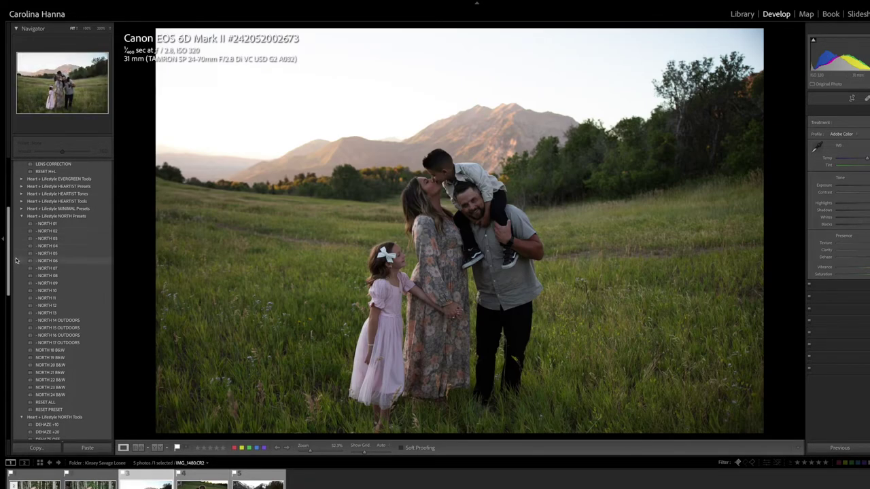
{"action": "scroll", "coordinate": [68, 237], "scroll_direction": "up", "scroll_amount": 5}
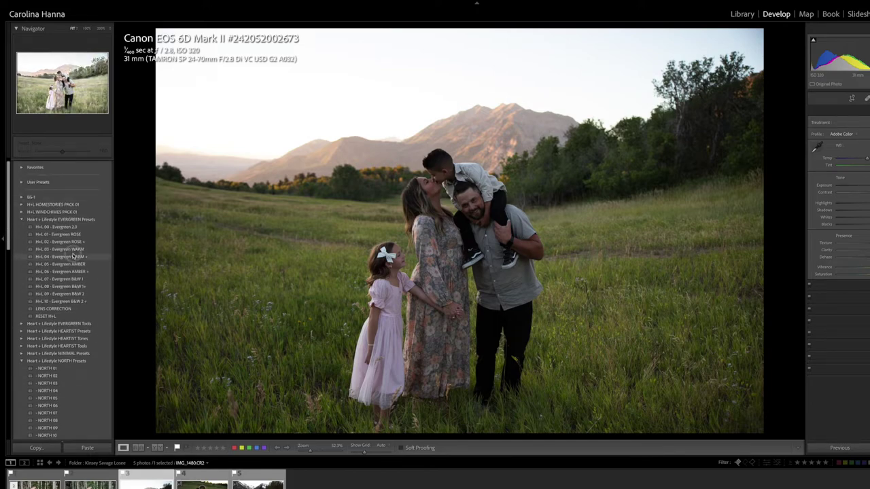
{"action": "left_click", "coordinate": [68, 249]}
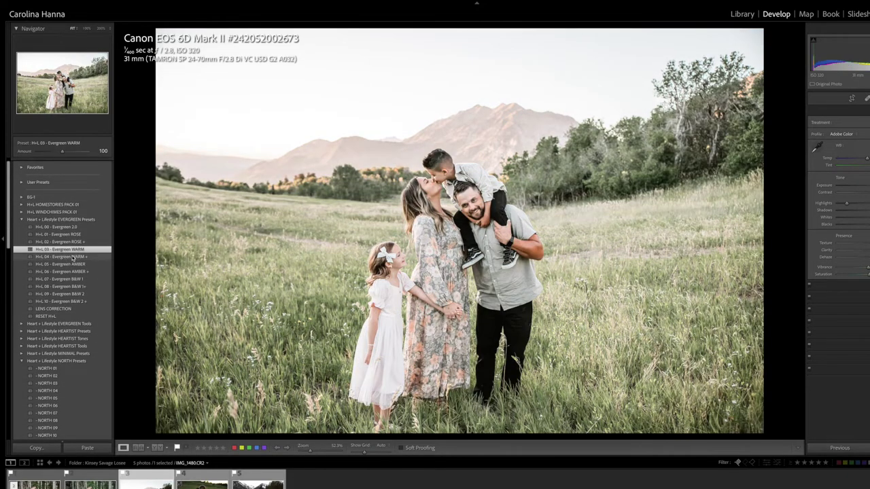
{"action": "left_click", "coordinate": [73, 257]}
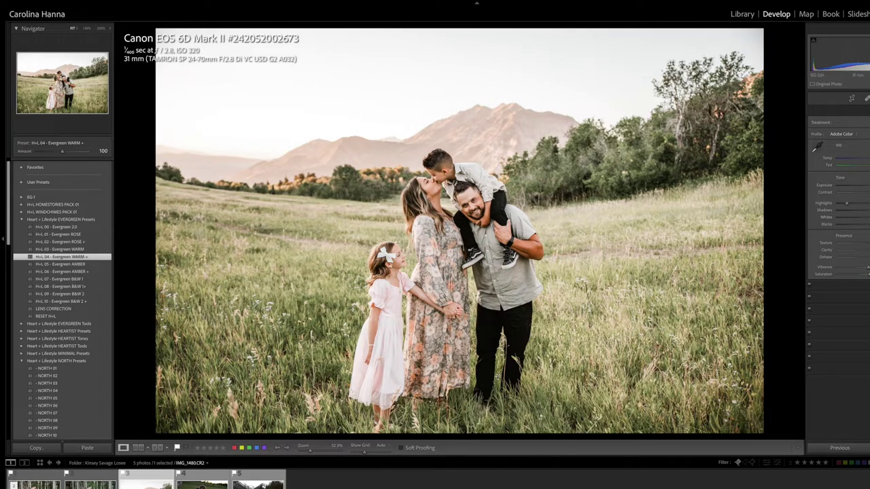
Brush a mask with the NORTH - SKIN effect over the father's face, without the overlay, and lower its highlights.
{"action": "left_click", "coordinate": [470, 201]}
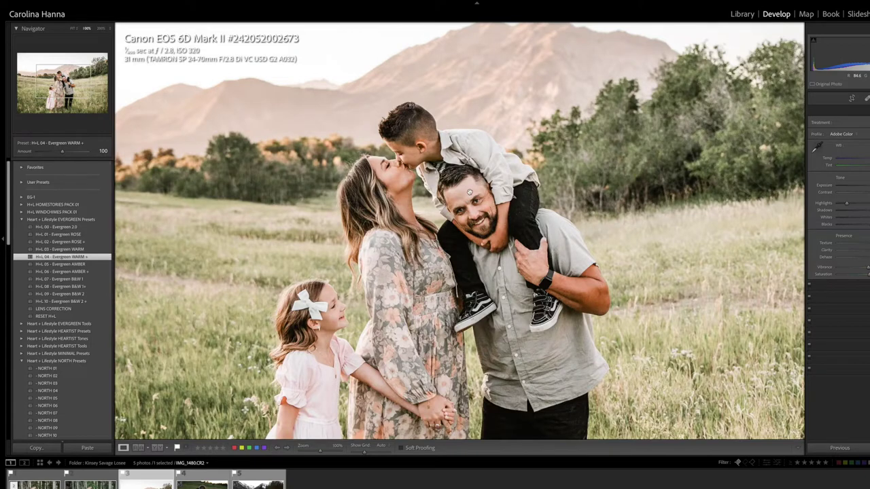
{"action": "left_click", "coordinate": [866, 98]}
{"action": "left_click", "coordinate": [829, 146]}
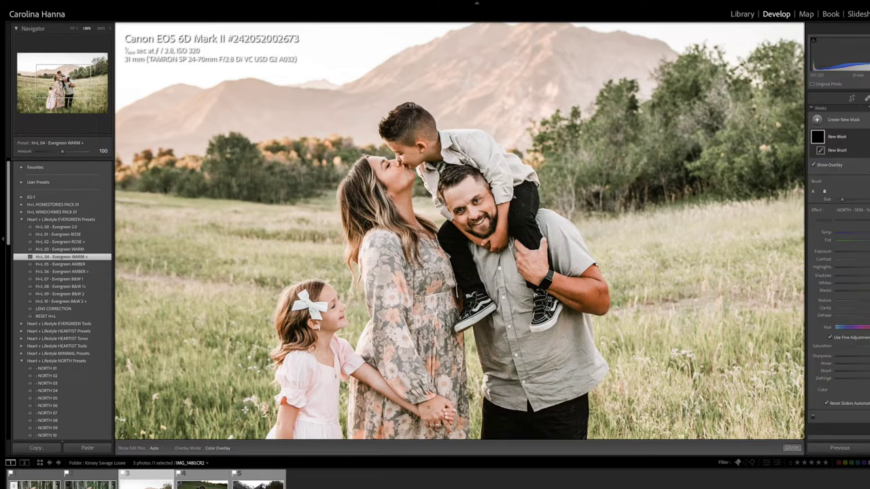
{"action": "left_click", "coordinate": [849, 210]}
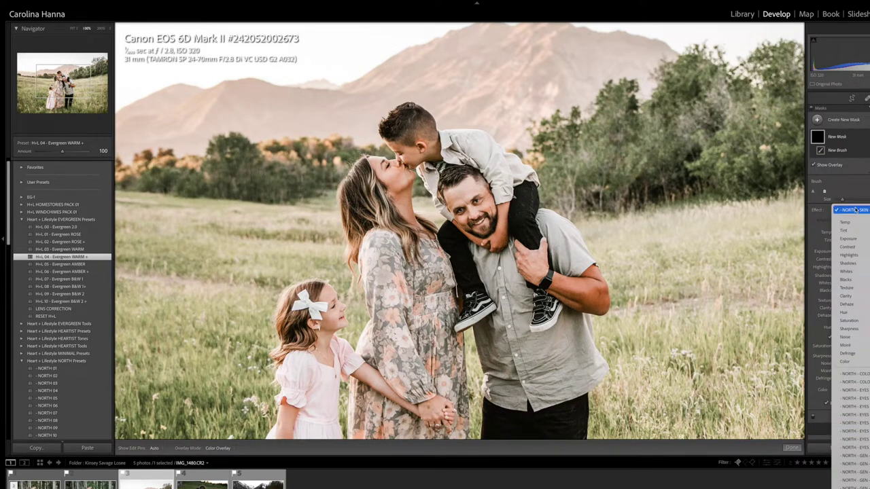
{"action": "left_click", "coordinate": [862, 187]}
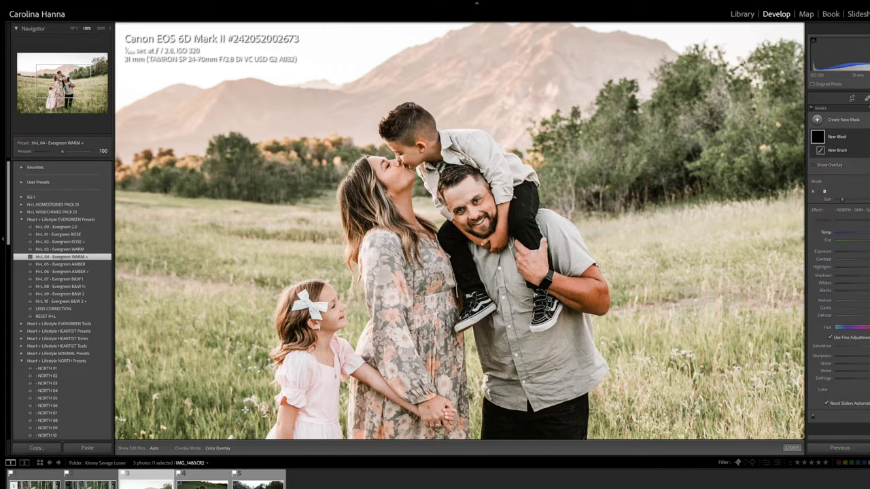
{"action": "left_click_drag", "start_coordinate": [453, 196], "coordinate": [476, 188]}
{"action": "left_click_drag", "start_coordinate": [861, 276], "coordinate": [855, 278]}
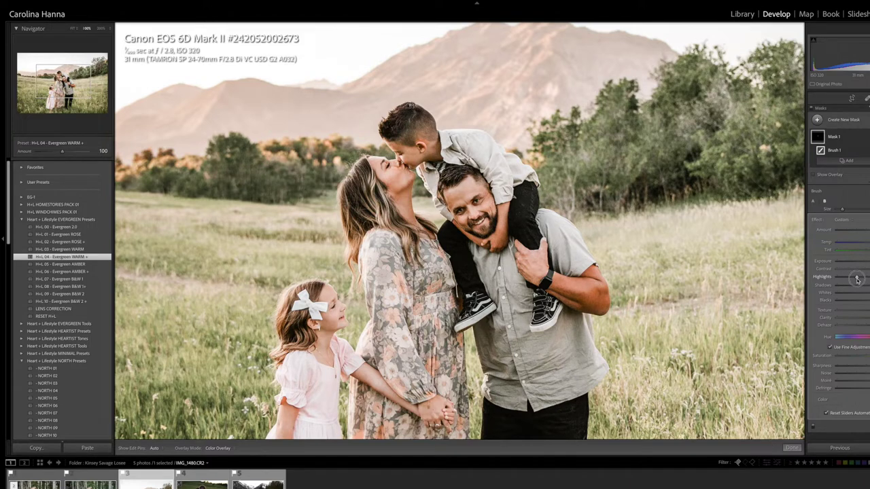
{"action": "left_click", "coordinate": [791, 449]}
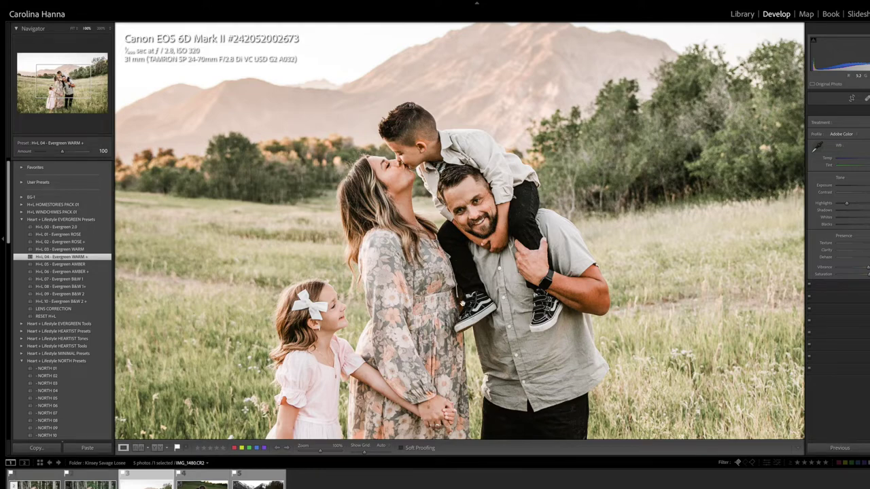
Compare the whole Evergreen-edited family photo with its Before view.
{"action": "left_click", "coordinate": [481, 203]}
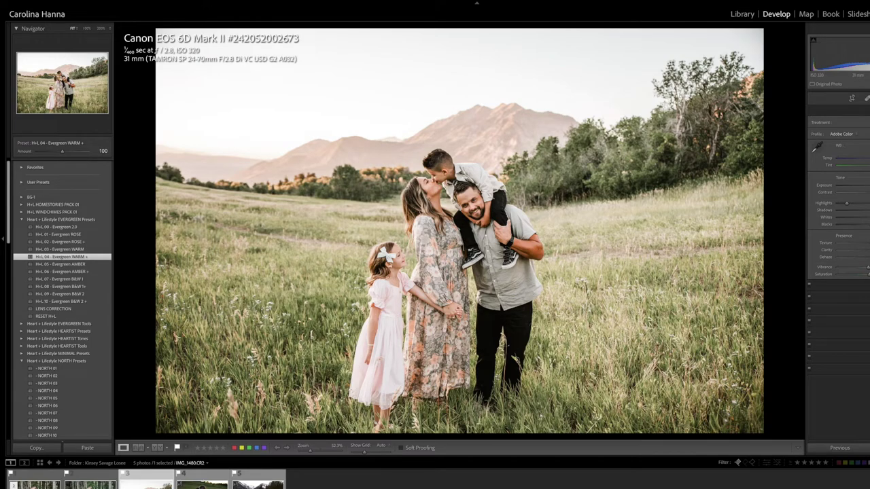
{"action": "key", "text": "backslash"}
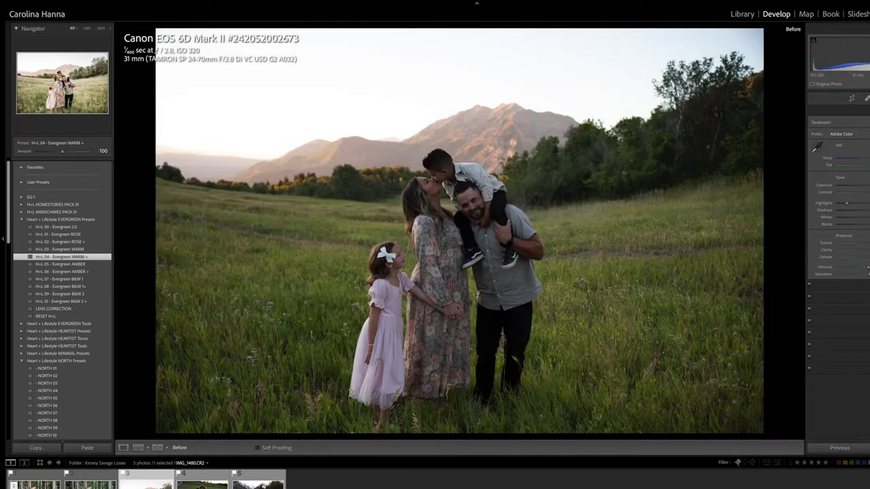
{"action": "key", "text": "backslash"}
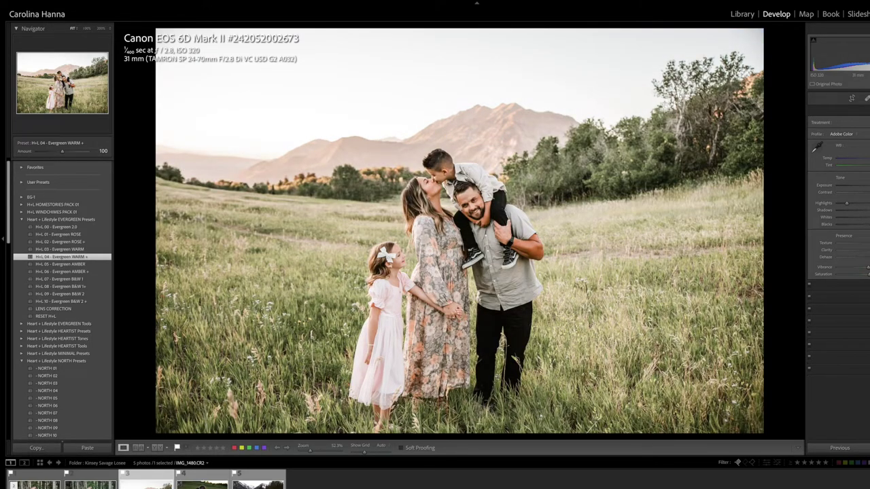
Create a virtual copy of the edited family photo and reset the copy's develop settings.
{"action": "right_click", "coordinate": [154, 486]}
{"action": "left_click", "coordinate": [144, 485]}
{"action": "right_click", "coordinate": [147, 486]}
{"action": "left_click", "coordinate": [174, 429]}
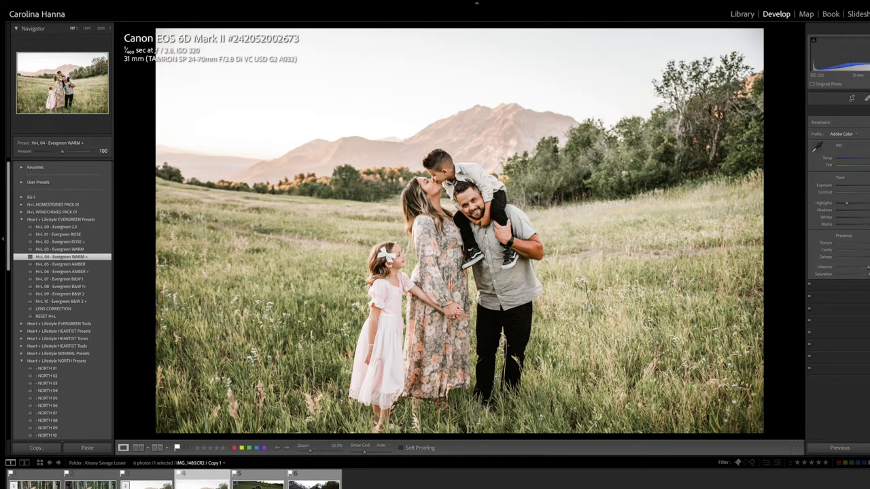
{"action": "left_click", "coordinate": [868, 448]}
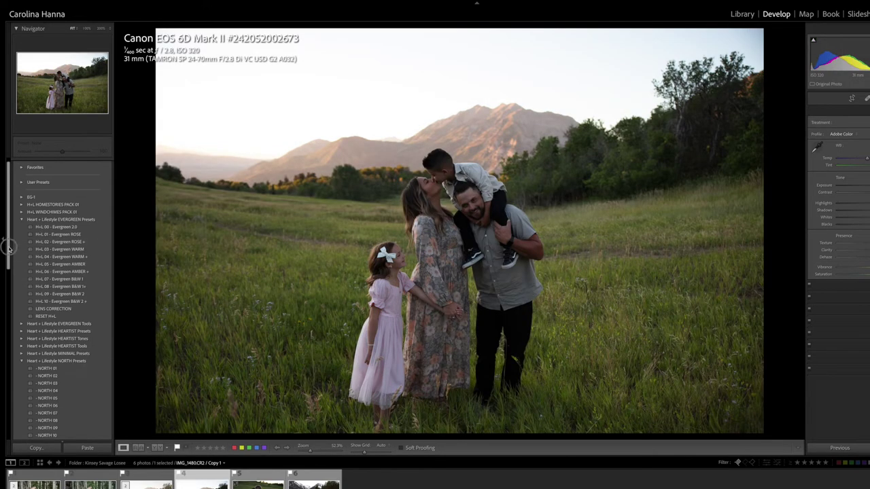
Apply the NORTH 15 OUTDOORS preset to the family photo copy, warm its white balance and fine-tune its tones.
{"action": "left_click_drag", "start_coordinate": [9, 249], "coordinate": [9, 316]}
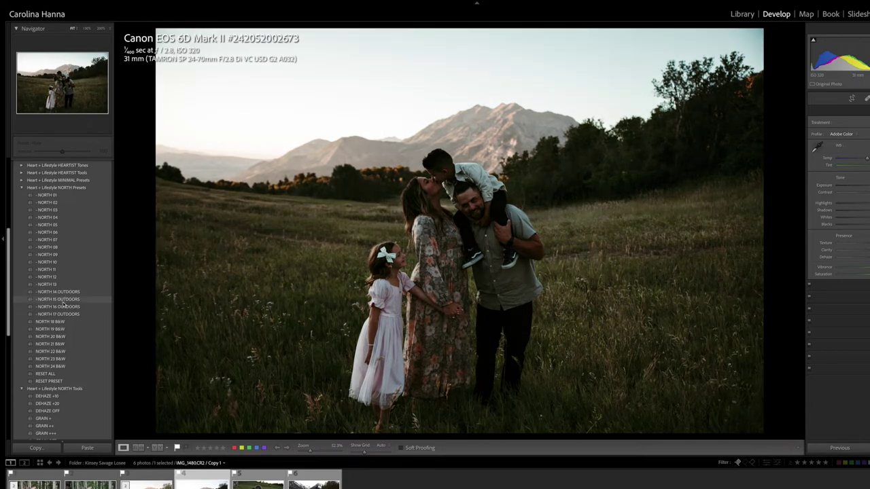
{"action": "left_click", "coordinate": [61, 300]}
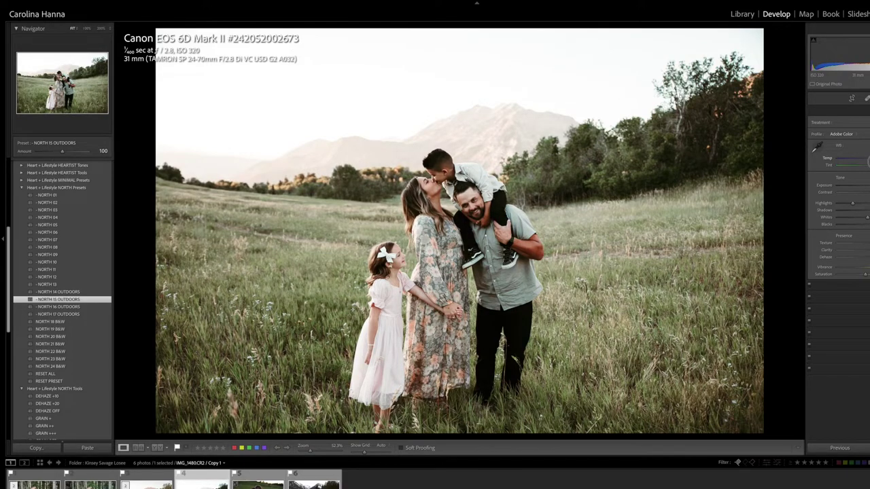
{"action": "left_click_drag", "start_coordinate": [868, 210], "coordinate": [867, 210]}
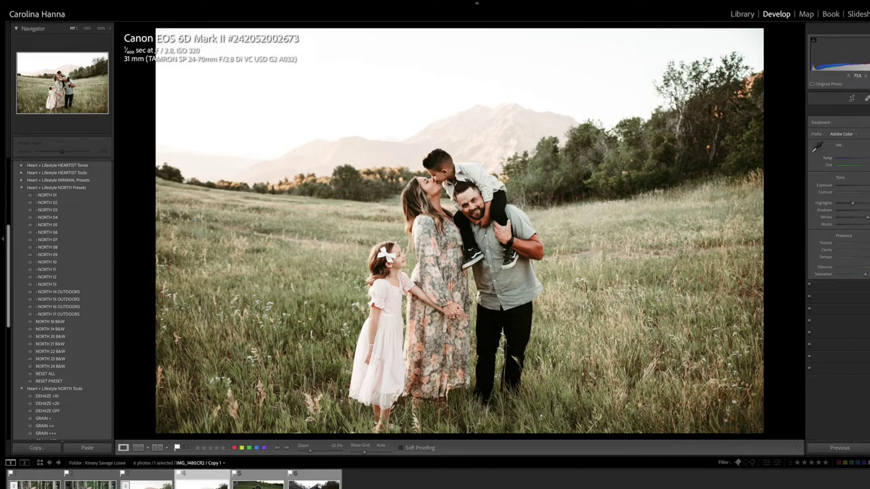
Brush a new mask with a NORTH - GEN effect over the upper part of the father's face on the family photo copy.
{"action": "left_click", "coordinate": [486, 209]}
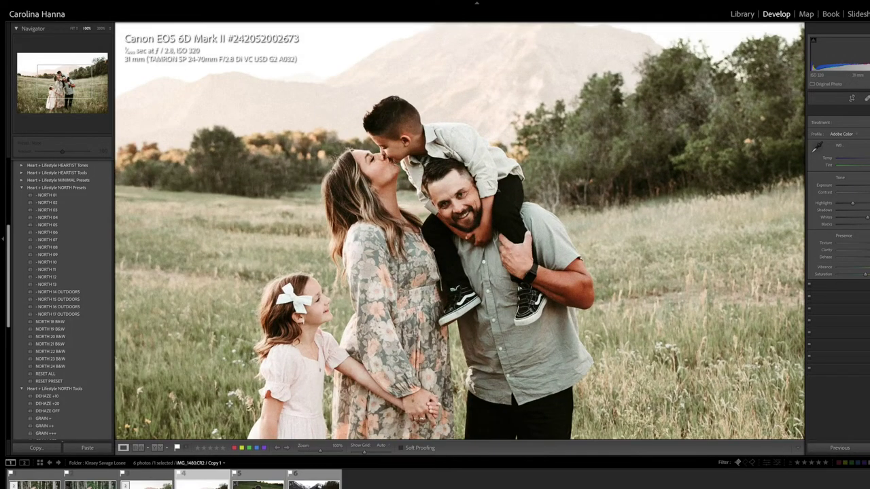
{"action": "key", "text": "shift+w"}
{"action": "left_click", "coordinate": [825, 146]}
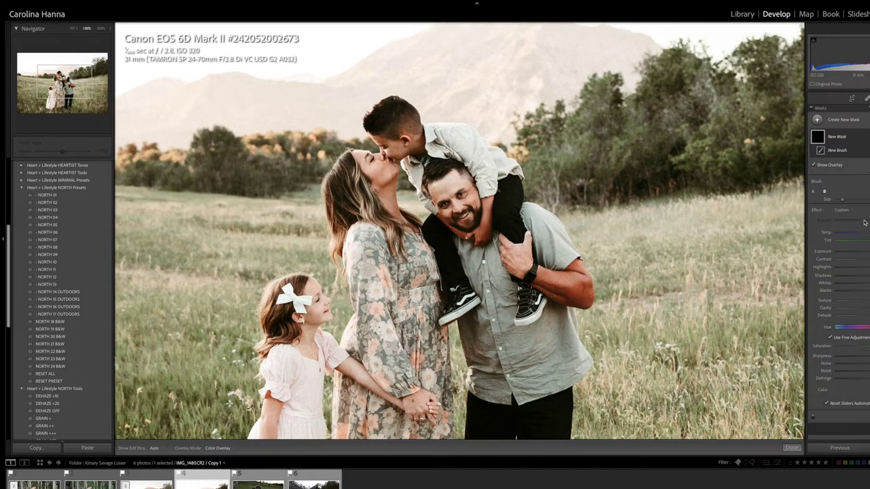
{"action": "left_click", "coordinate": [842, 210]}
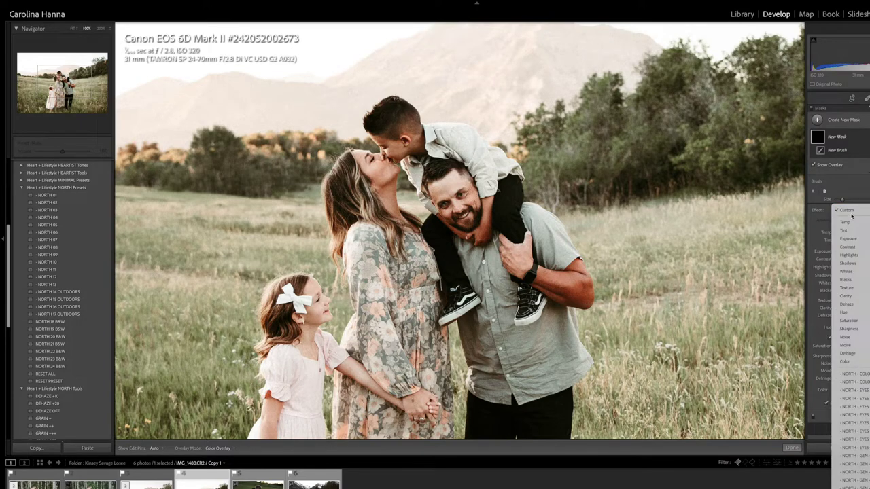
{"action": "scroll", "coordinate": [850, 292], "scroll_direction": "down", "scroll_amount": 5}
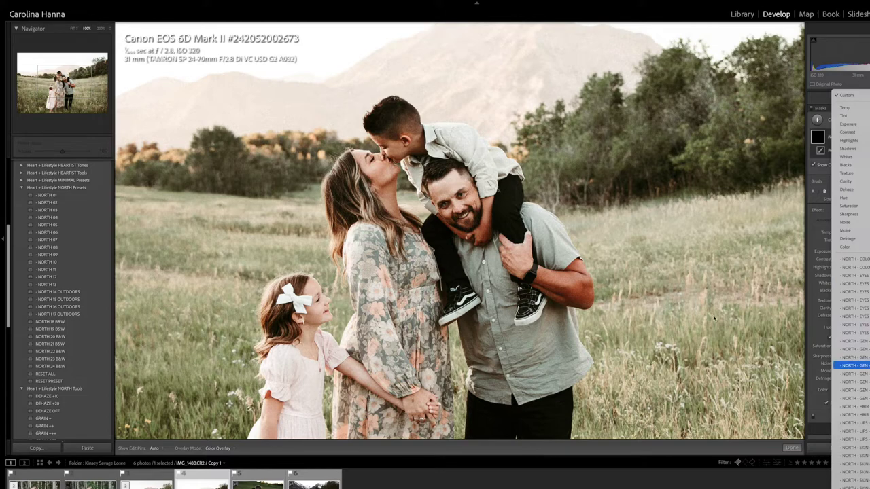
{"action": "left_click", "coordinate": [855, 373]}
{"action": "mouse_move", "coordinate": [448, 180]}
{"action": "left_mouse_down"}
{"action": "mouse_move", "coordinate": [476, 175]}
{"action": "mouse_move", "coordinate": [435, 173]}
{"action": "mouse_move", "coordinate": [468, 172]}
{"action": "left_mouse_up"}
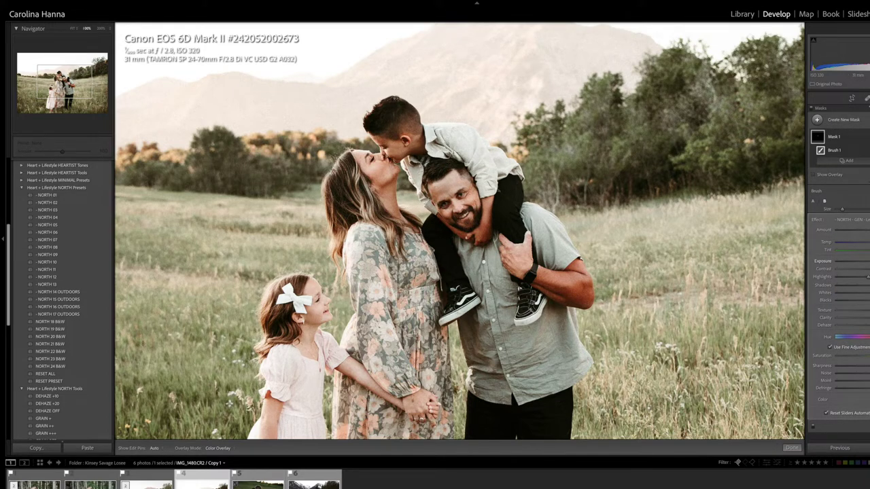
Add a second brush mask with another NORTH - GEN effect on the father's face, reduce its amount and finish masking.
{"action": "left_click", "coordinate": [818, 122]}
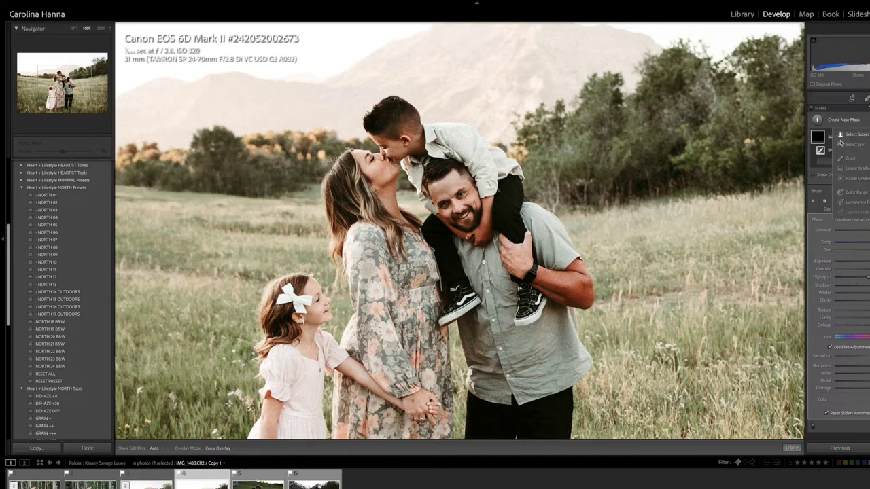
{"action": "left_click", "coordinate": [850, 158]}
{"action": "left_click", "coordinate": [855, 227]}
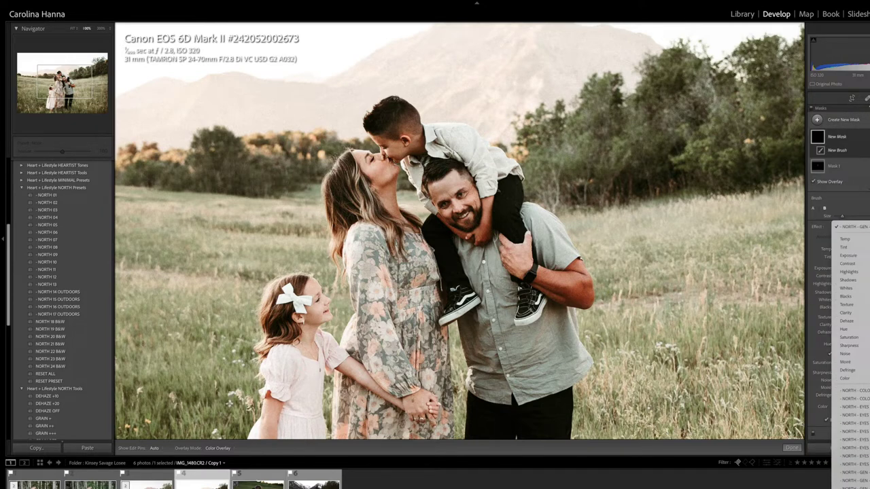
{"action": "left_click", "coordinate": [854, 455]}
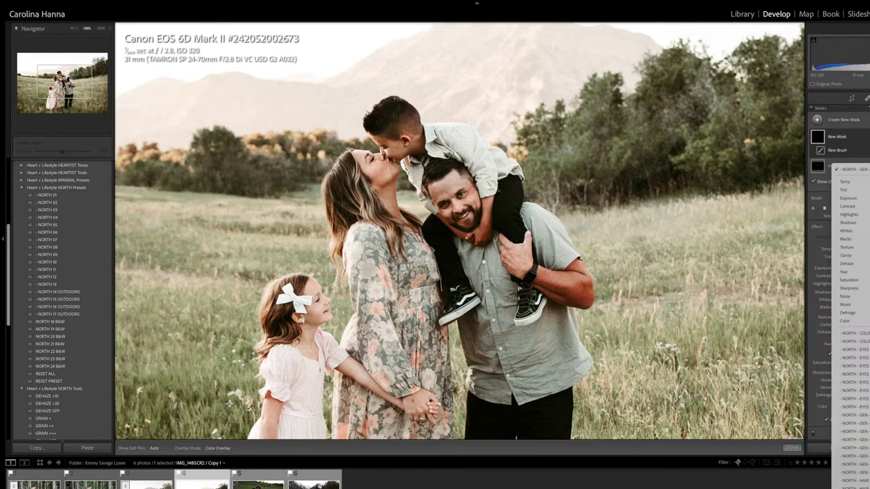
{"action": "mouse_move", "coordinate": [444, 205]}
{"action": "left_mouse_down"}
{"action": "mouse_move", "coordinate": [451, 190]}
{"action": "mouse_move", "coordinate": [456, 201]}
{"action": "left_mouse_up"}
{"action": "left_click_drag", "start_coordinate": [862, 248], "coordinate": [855, 255]}
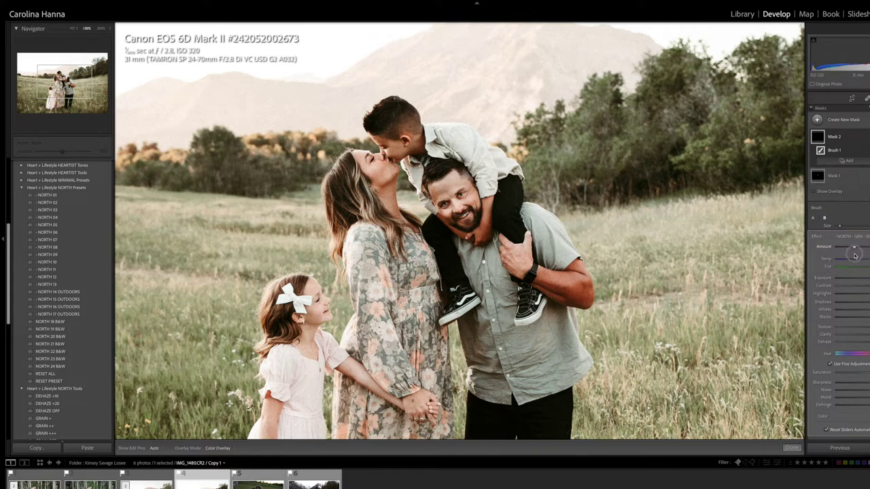
{"action": "left_click", "coordinate": [791, 448]}
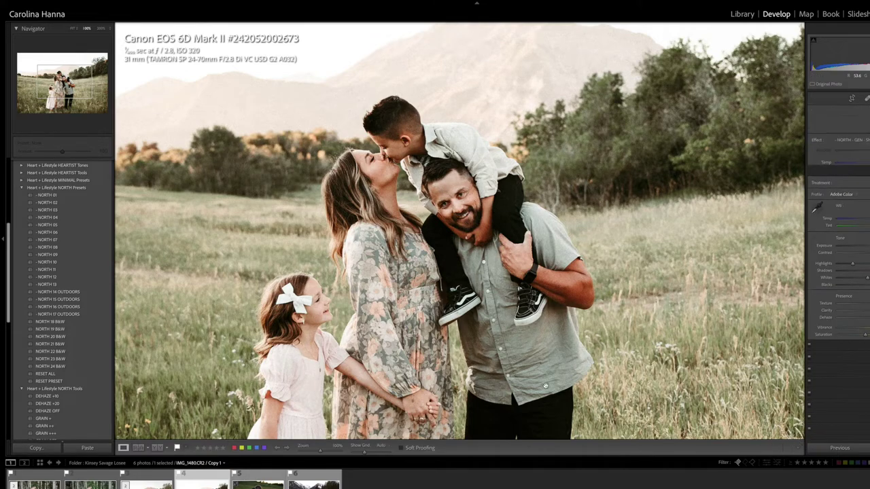
Compare the whole NORTH-edited family photo copy with its Before view.
{"action": "left_click", "coordinate": [493, 348]}
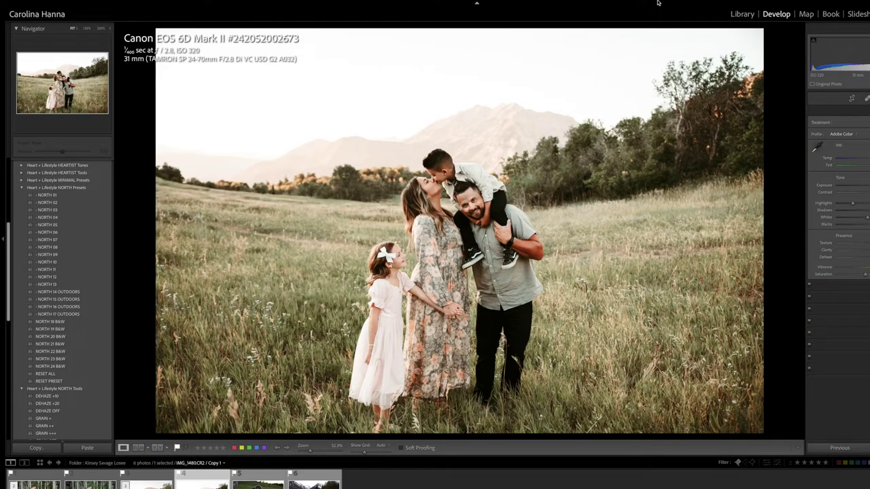
{"action": "key", "text": "backslash"}
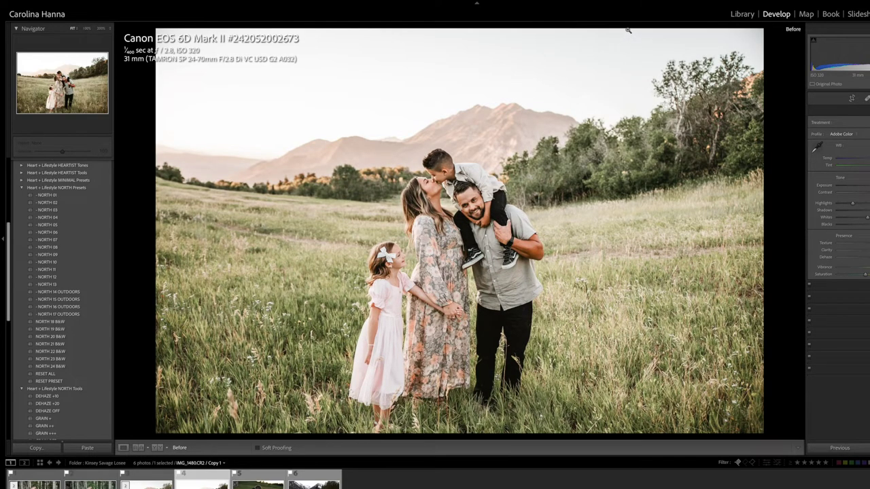
{"action": "key", "text": "backslash"}
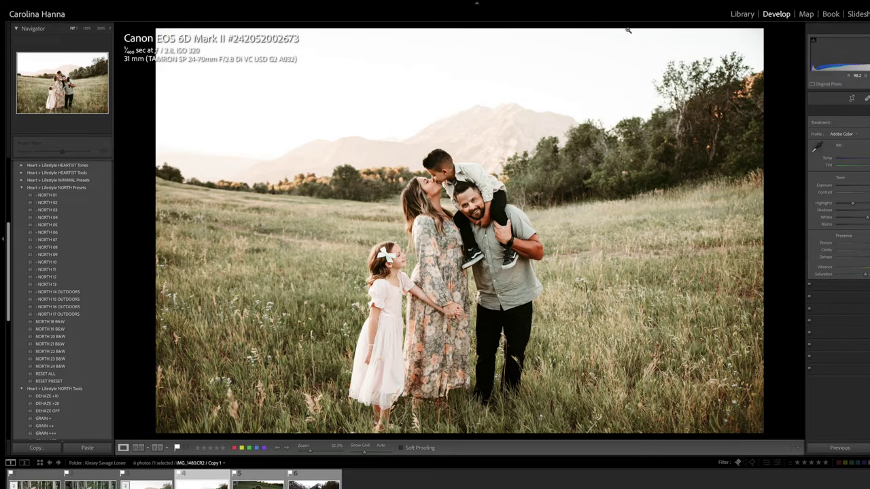
Apply the H+L 04 - Evergreen WARM + preset to the father-and-daughter photo, warm its white balance and raise its exposure.
{"action": "key", "text": "Right"}
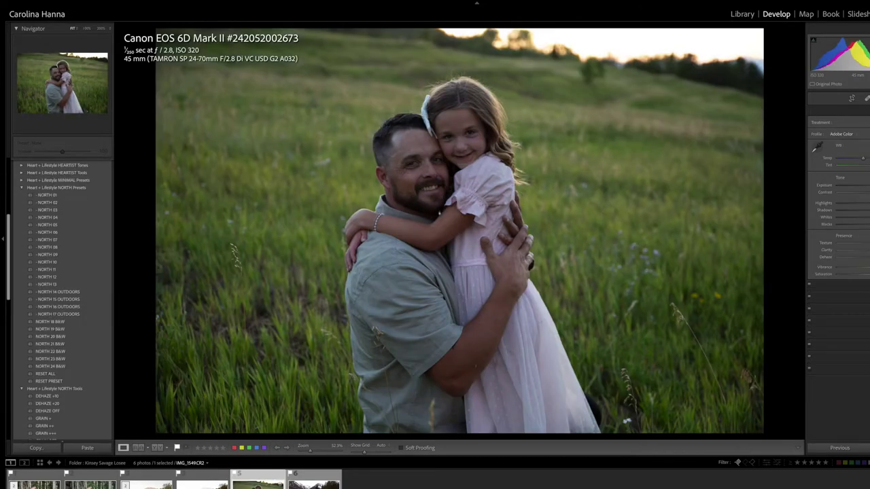
{"action": "scroll", "coordinate": [64, 214], "scroll_direction": "up", "scroll_amount": 5}
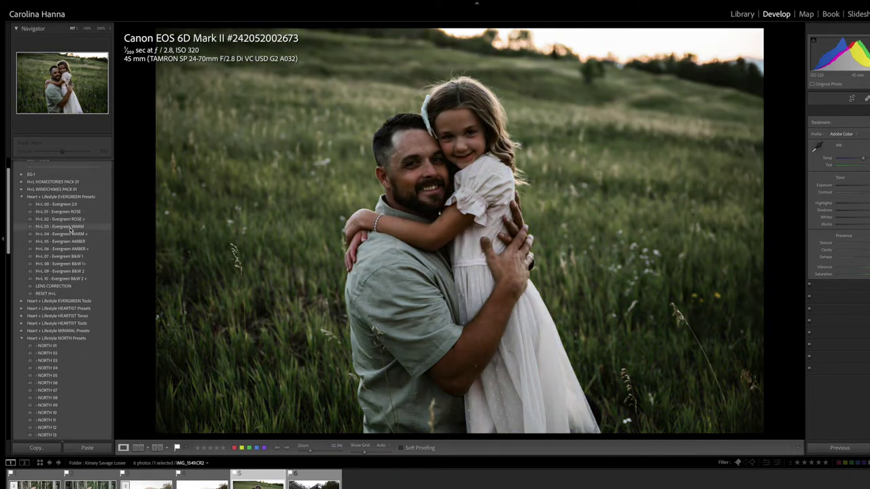
{"action": "left_click", "coordinate": [68, 228]}
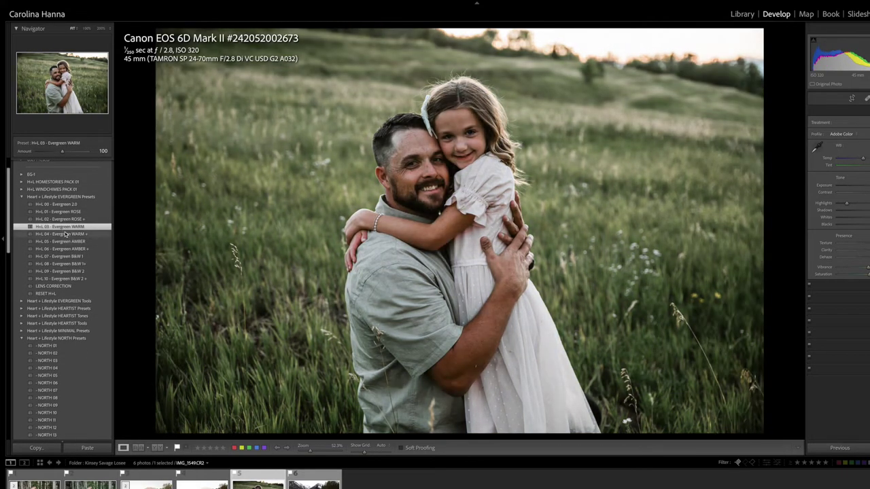
{"action": "left_click", "coordinate": [65, 235]}
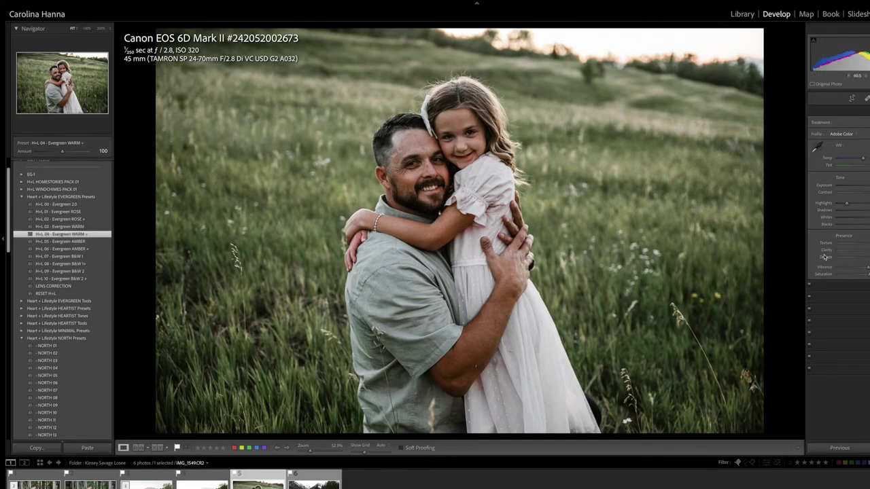
{"action": "left_click_drag", "start_coordinate": [863, 160], "coordinate": [869, 186]}
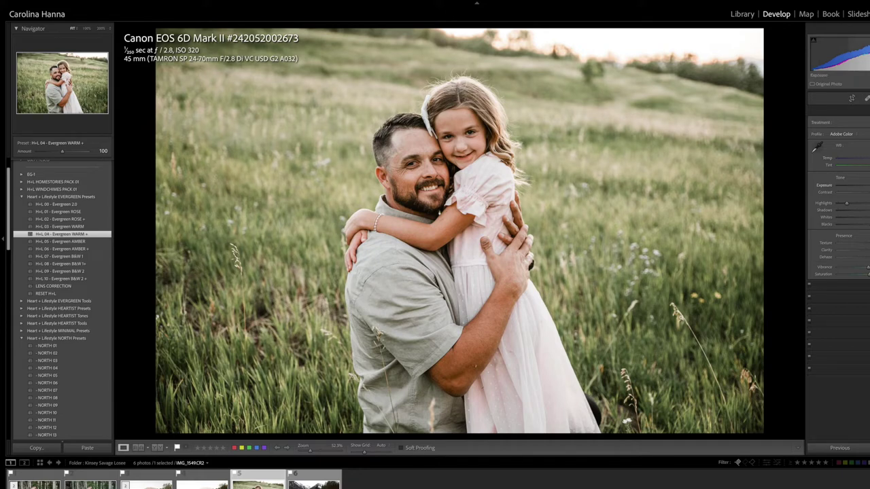
Brush a new mask over the father's face with the overlay and edit pins hidden.
{"action": "key", "text": "k"}
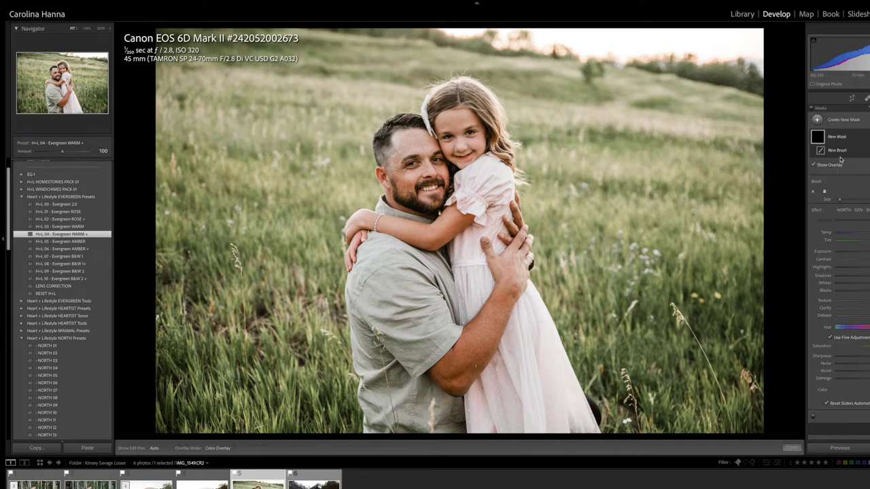
{"action": "key", "text": "o"}
{"action": "key", "text": "h"}
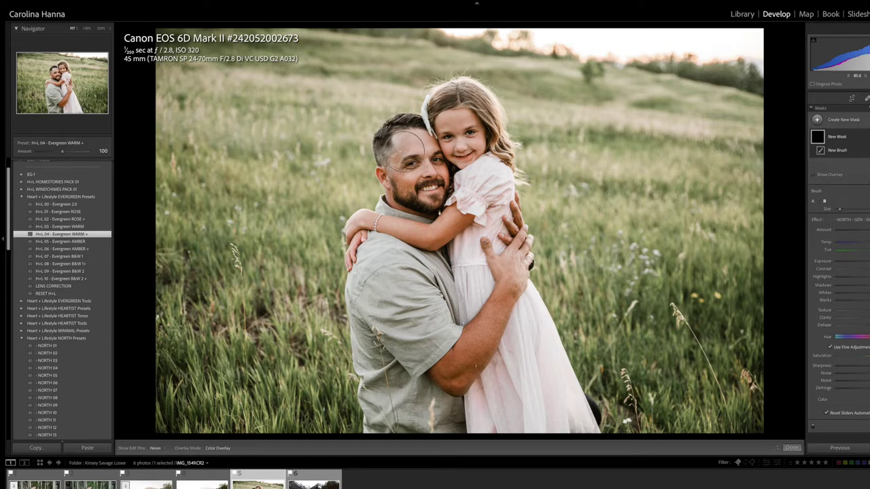
{"action": "mouse_move", "coordinate": [383, 144]}
{"action": "left_mouse_down"}
{"action": "mouse_move", "coordinate": [409, 123]}
{"action": "mouse_move", "coordinate": [395, 139]}
{"action": "mouse_move", "coordinate": [390, 185]}
{"action": "left_mouse_up"}
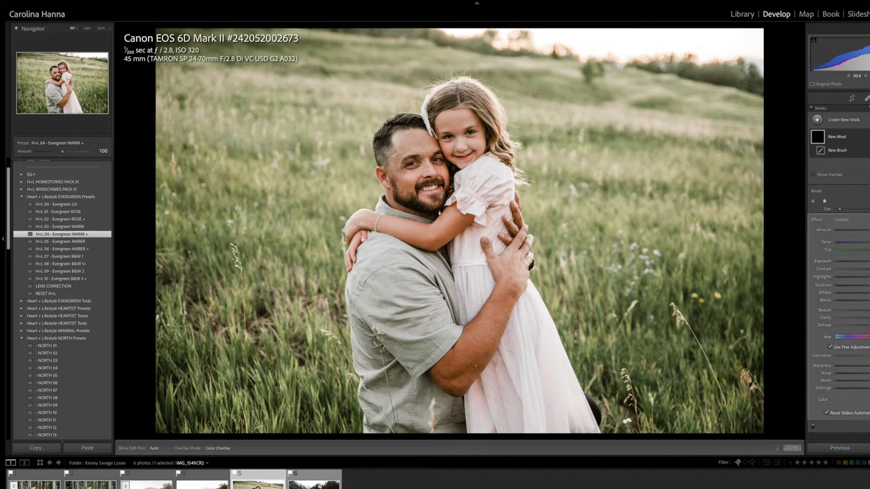
Brush a second mask with custom settings over the father's face and forearm, adjust its exposure and finish masking.
{"action": "left_click", "coordinate": [817, 121]}
{"action": "left_click", "coordinate": [849, 162]}
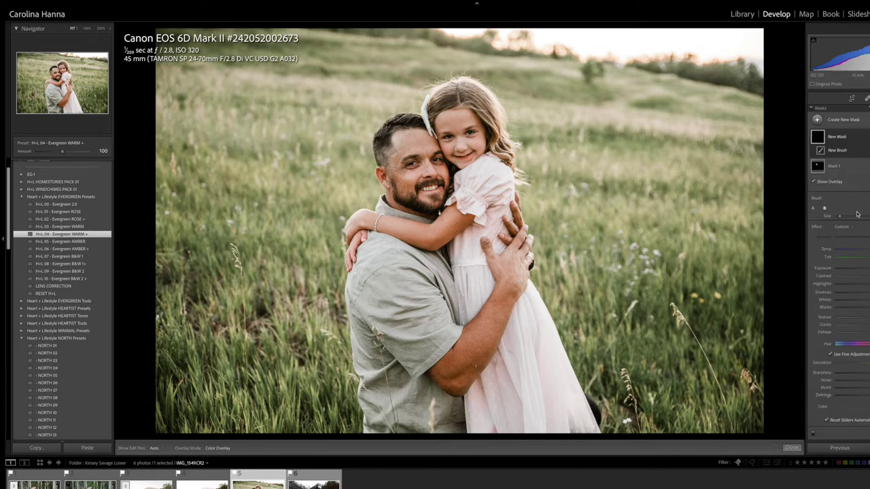
{"action": "left_click", "coordinate": [847, 229]}
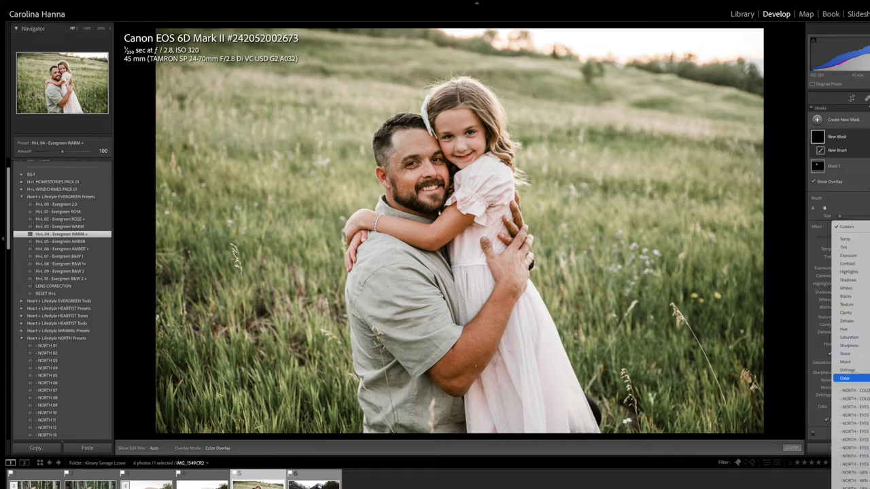
{"action": "left_click", "coordinate": [857, 207]}
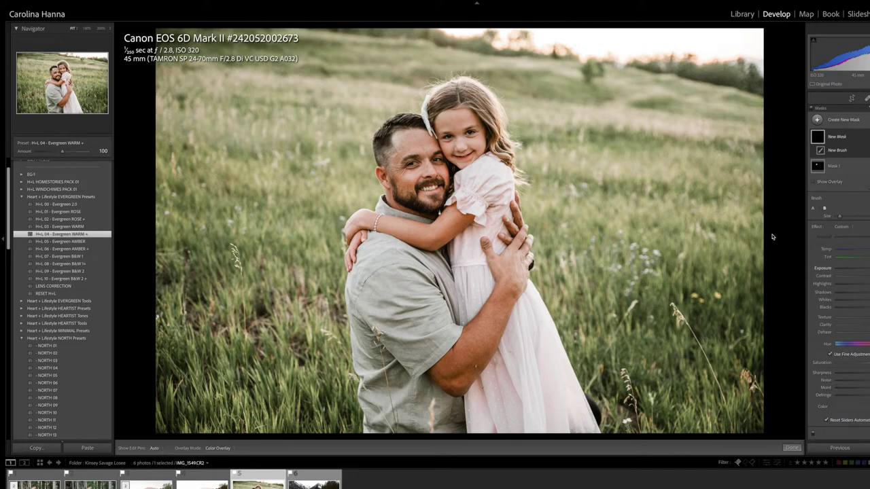
{"action": "scroll", "coordinate": [401, 187], "scroll_direction": "up", "scroll_amount": 5}
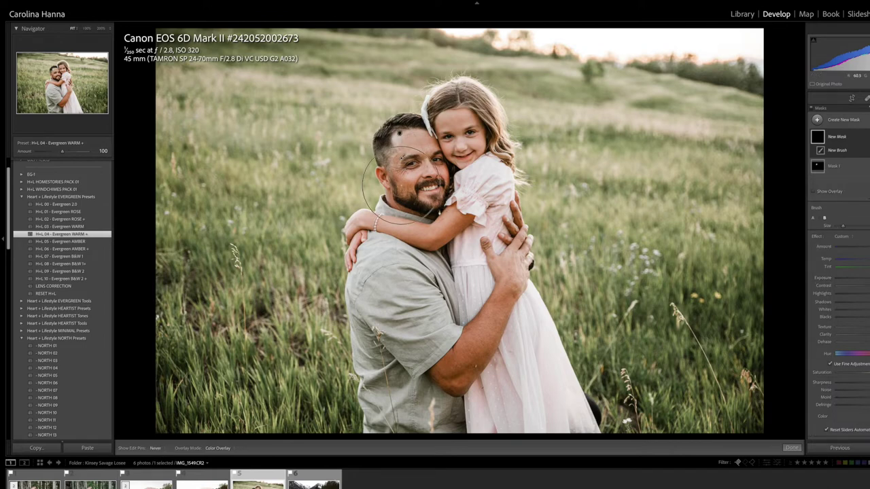
{"action": "key", "text": "h"}
{"action": "mouse_move", "coordinate": [408, 185]}
{"action": "left_mouse_down"}
{"action": "mouse_move", "coordinate": [428, 183]}
{"action": "mouse_move", "coordinate": [411, 207]}
{"action": "left_mouse_up"}
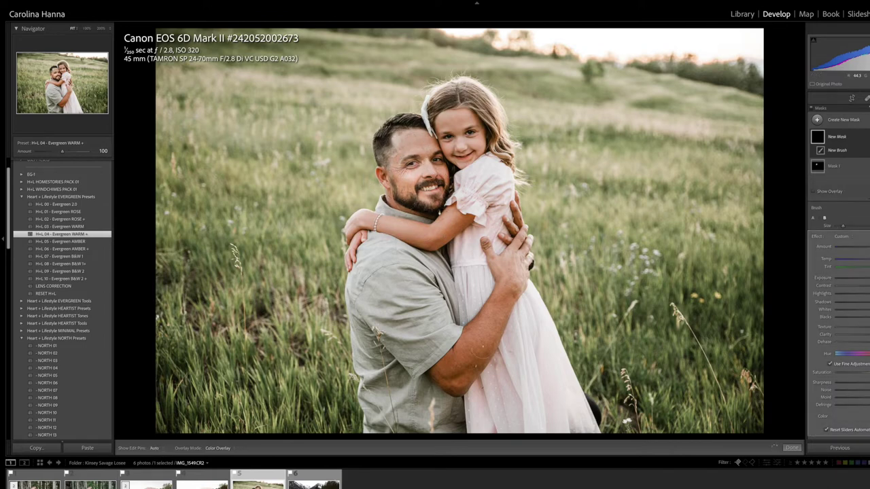
{"action": "mouse_move", "coordinate": [472, 345]}
{"action": "left_mouse_down"}
{"action": "mouse_move", "coordinate": [442, 372]}
{"action": "mouse_move", "coordinate": [457, 378]}
{"action": "mouse_move", "coordinate": [475, 358]}
{"action": "mouse_move", "coordinate": [495, 316]}
{"action": "left_mouse_up"}
{"action": "left_click_drag", "start_coordinate": [869, 277], "coordinate": [868, 278]}
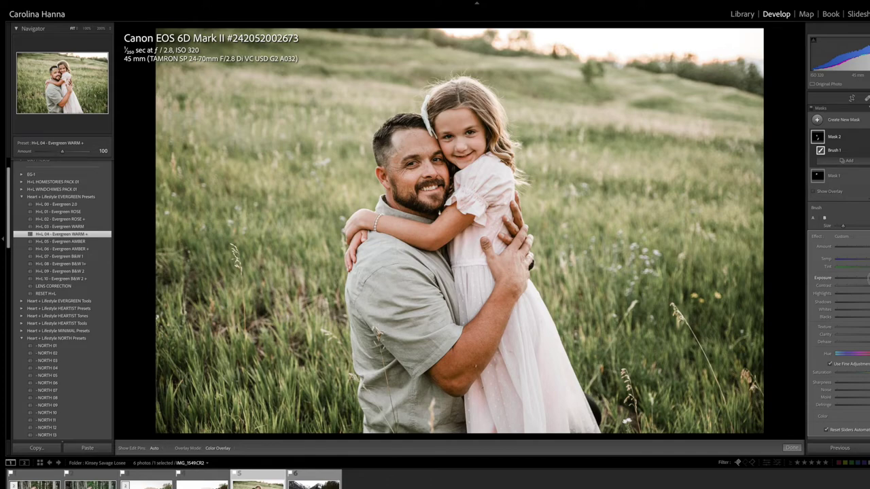
{"action": "left_click", "coordinate": [791, 447]}
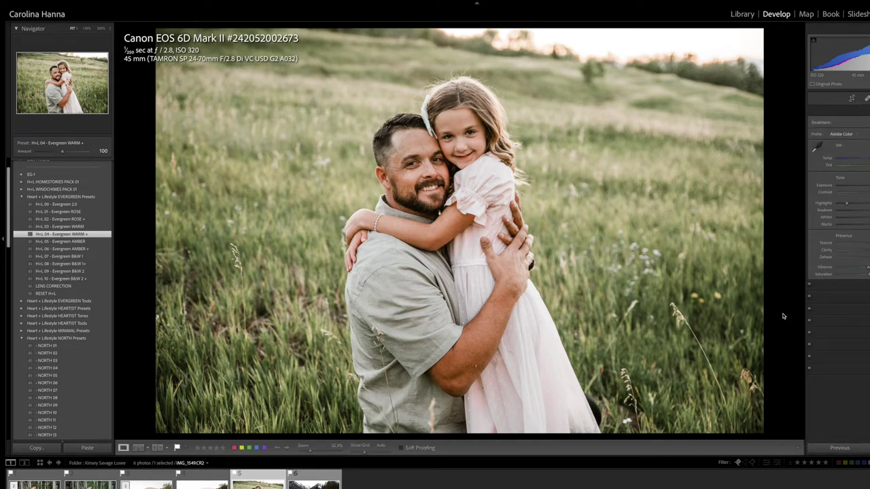
Compare the Evergreen-edited father-and-daughter photo with its Before view.
{"action": "key", "text": "backslash"}
{"action": "key", "text": "backslash"}
Create a virtual copy of the father-and-daughter photo and reset the copy's develop settings.
{"action": "right_click", "coordinate": [267, 486]}
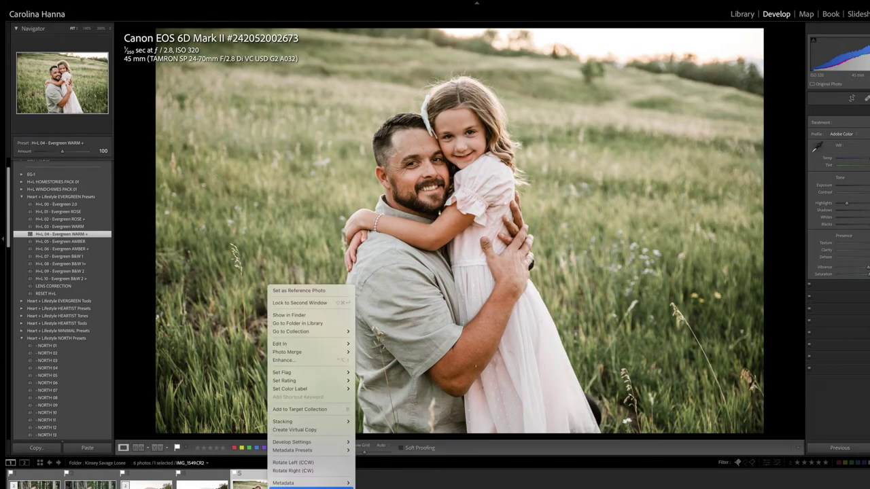
{"action": "left_click", "coordinate": [307, 431]}
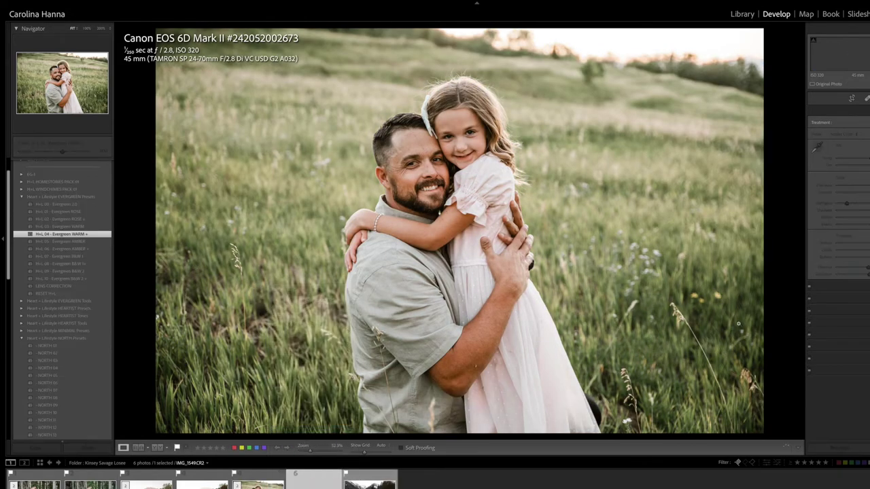
{"action": "key", "text": "ctrl+shift+r"}
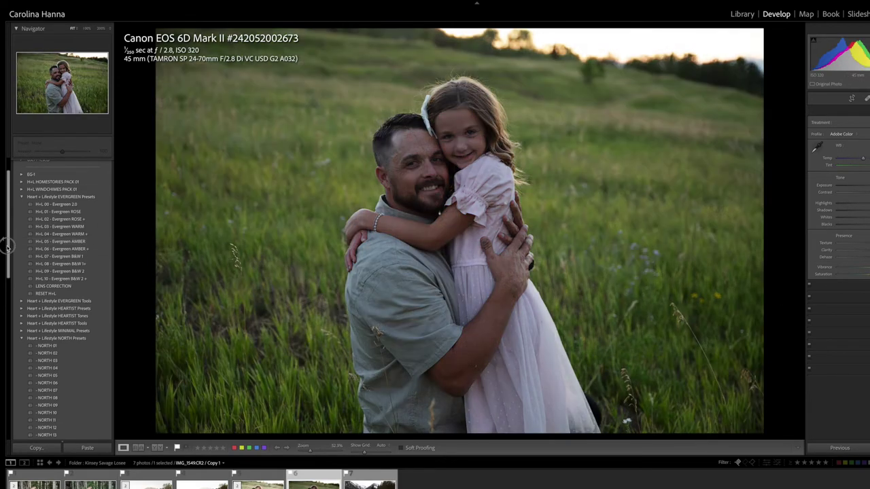
Apply the NORTH 03 preset to the father-and-daughter copy, raise its exposure and fine-tune its tones.
{"action": "left_click_drag", "start_coordinate": [7, 247], "coordinate": [6, 291]}
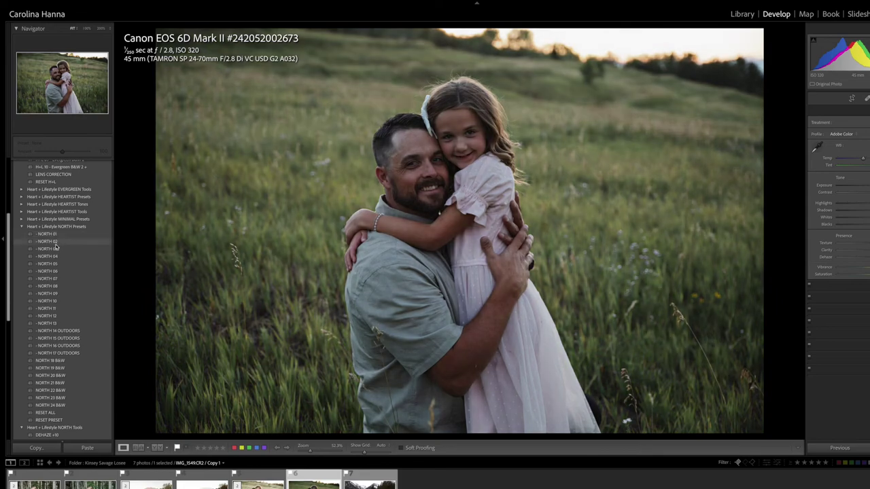
{"action": "left_click_drag", "start_coordinate": [866, 185], "coordinate": [868, 186]}
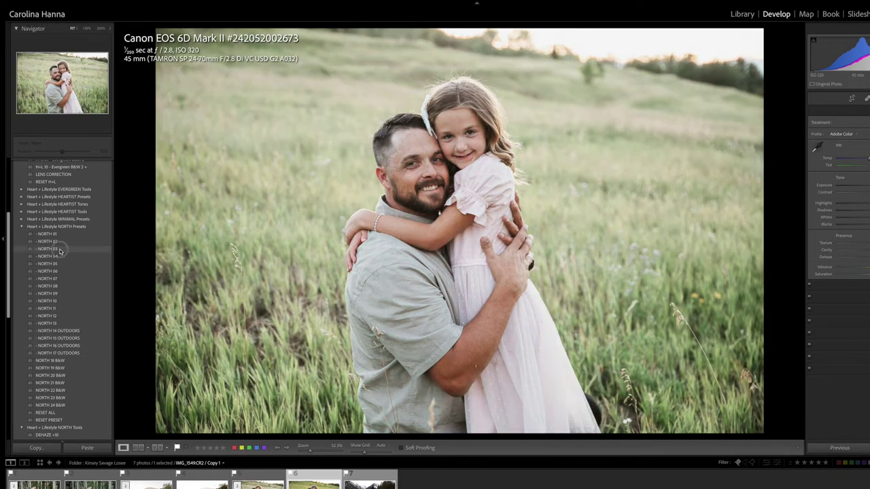
{"action": "left_click", "coordinate": [47, 249]}
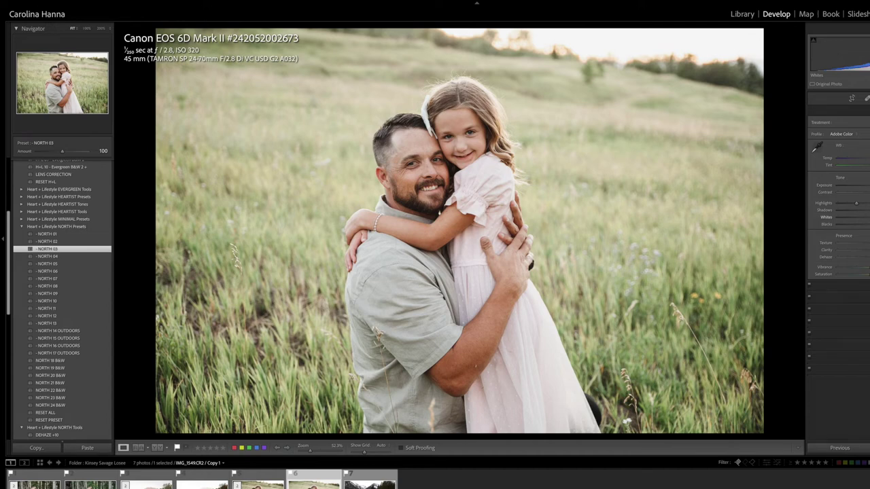
Brush a new mask over the father's head on the copy with a NORTH - GEN brush effect and finish masking.
{"action": "key", "text": "k"}
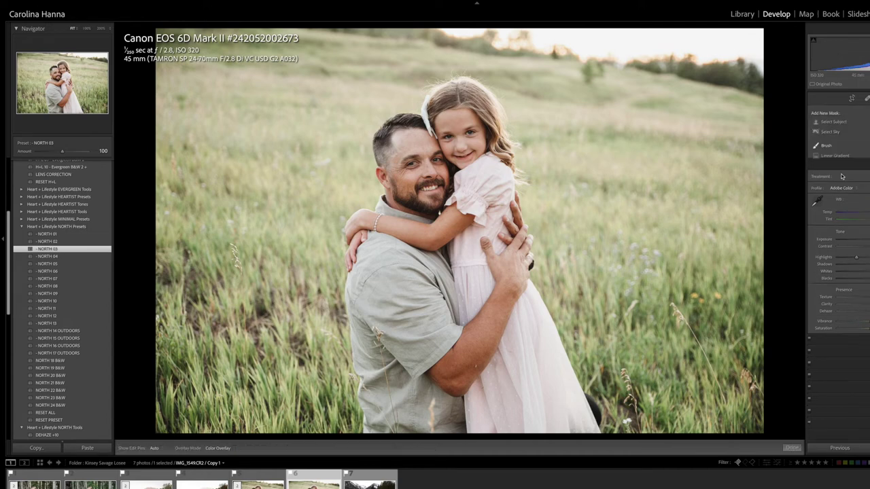
{"action": "left_click", "coordinate": [844, 210]}
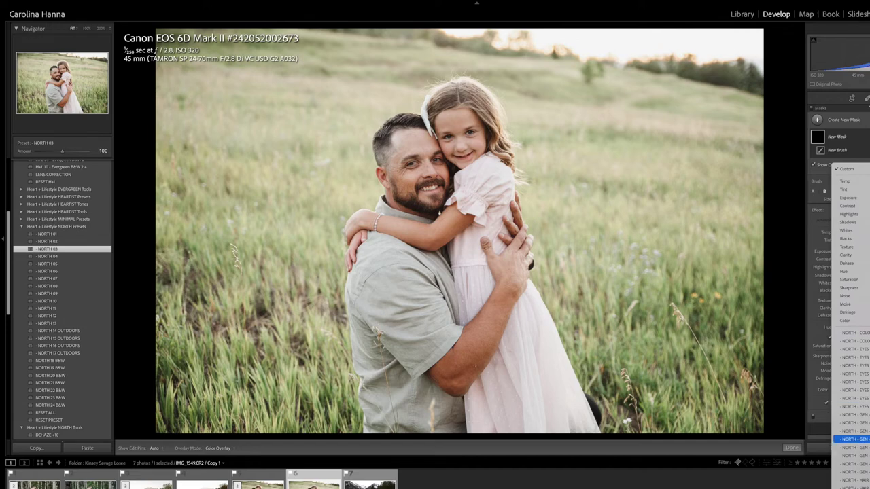
{"action": "left_click", "coordinate": [853, 439]}
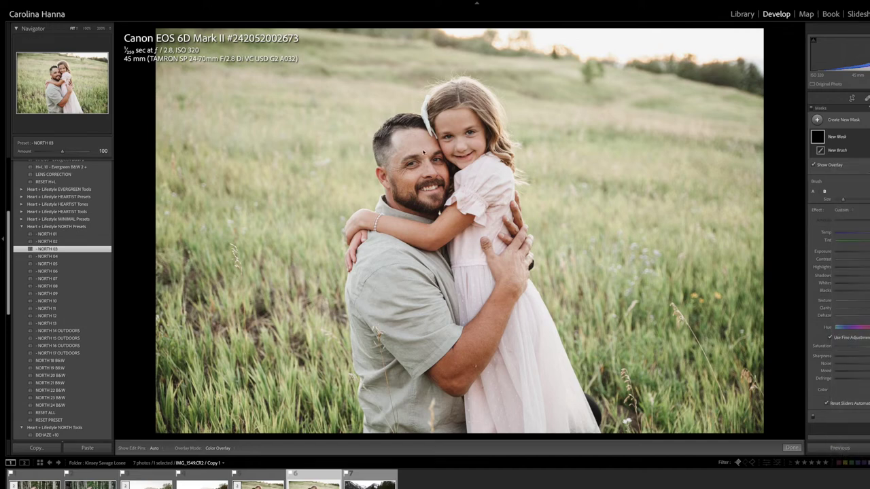
{"action": "left_click", "coordinate": [397, 125]}
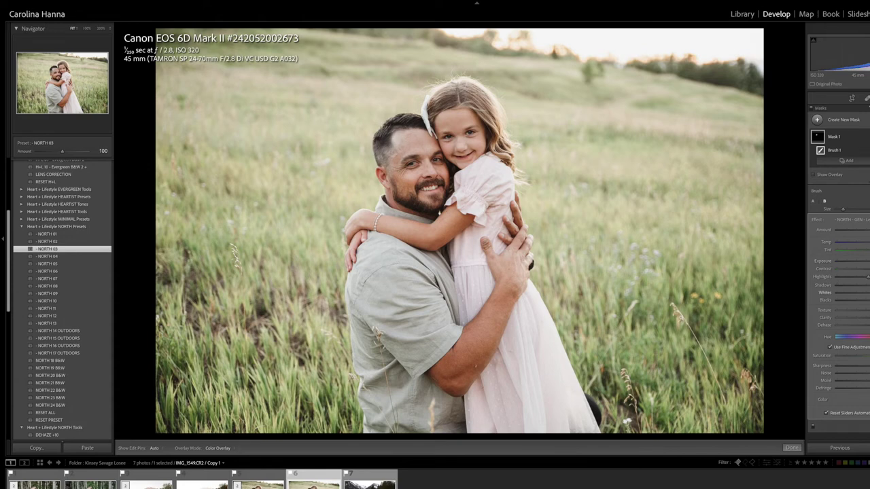
{"action": "left_click", "coordinate": [792, 447]}
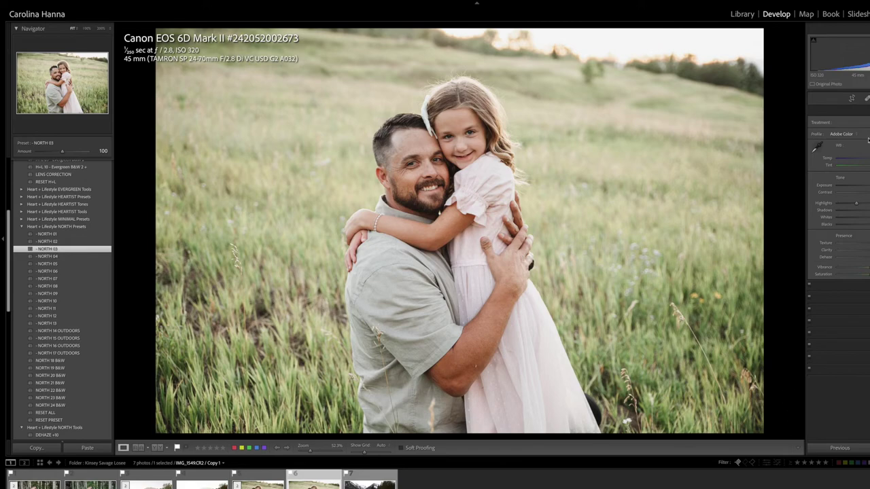
Compare the NORTH-edited father-and-daughter copy with its Before view.
{"action": "key", "text": "backslash"}
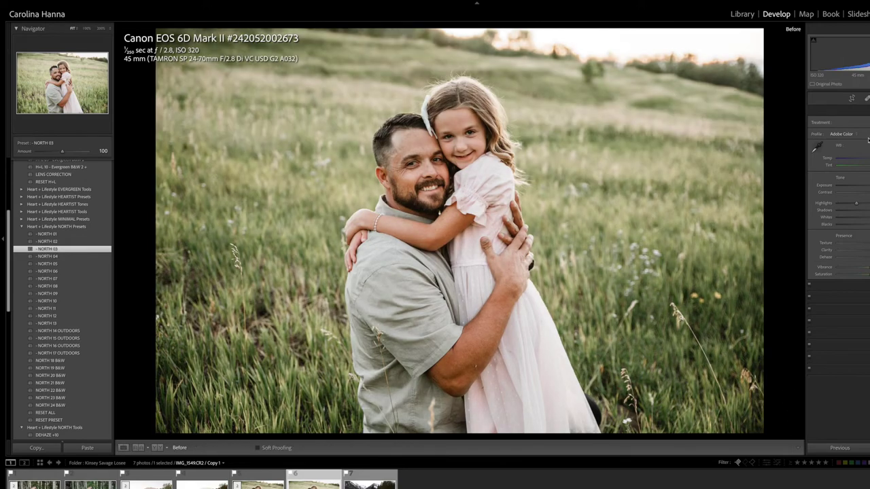
{"action": "key", "text": "backslash"}
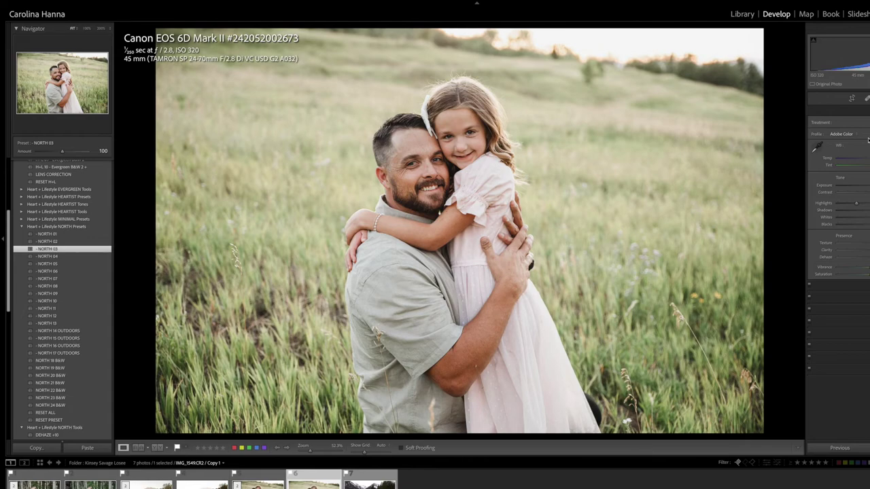
{"action": "key", "text": "backslash"}
{"action": "key", "text": "backslash"}
{"action": "key", "text": "backslash"}
{"action": "key", "text": "backslash"}
Create a virtual copy of the photo of the four children on the road and return to the original.
{"action": "key", "text": "Right"}
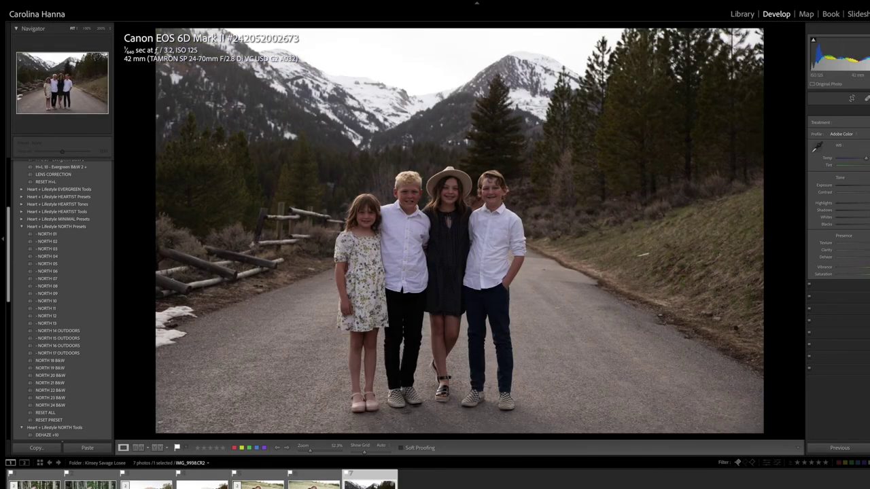
{"action": "right_click", "coordinate": [399, 405]}
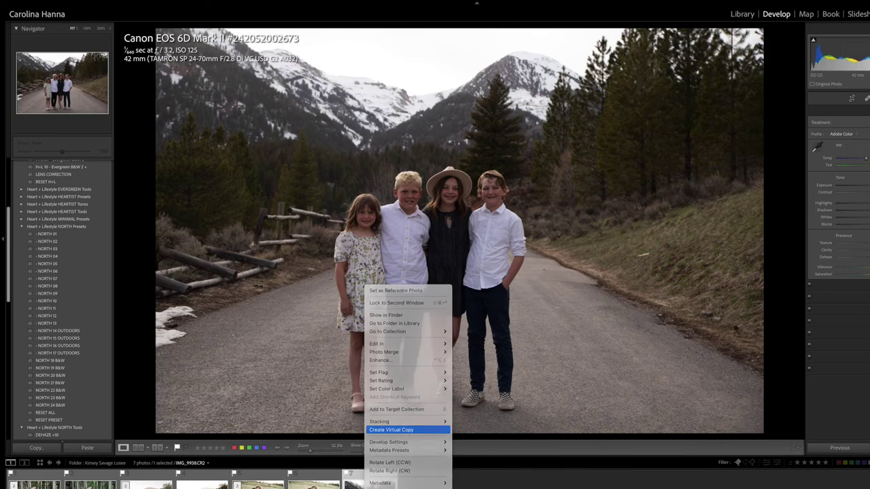
{"action": "left_click", "coordinate": [393, 429]}
{"action": "left_click", "coordinate": [369, 485]}
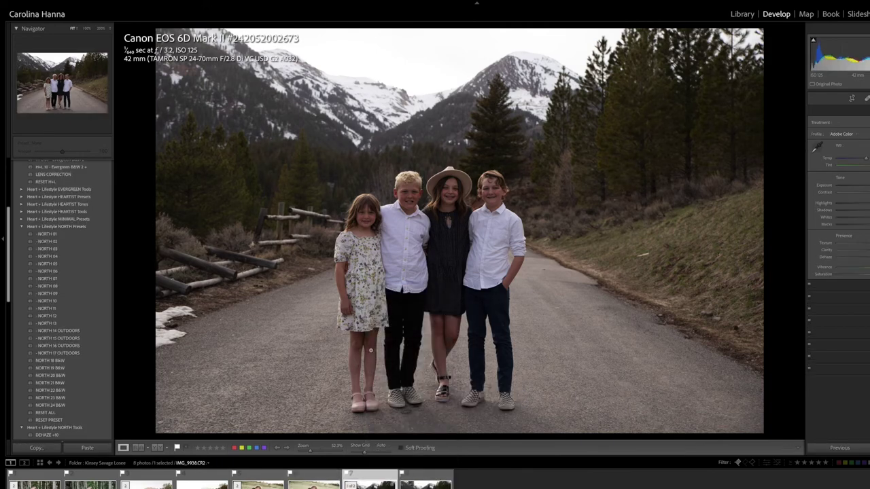
Apply the H+L 04 - Evergreen WARM + preset to the original four-children photo and raise its exposure.
{"action": "left_click_drag", "start_coordinate": [9, 260], "coordinate": [7, 214]}
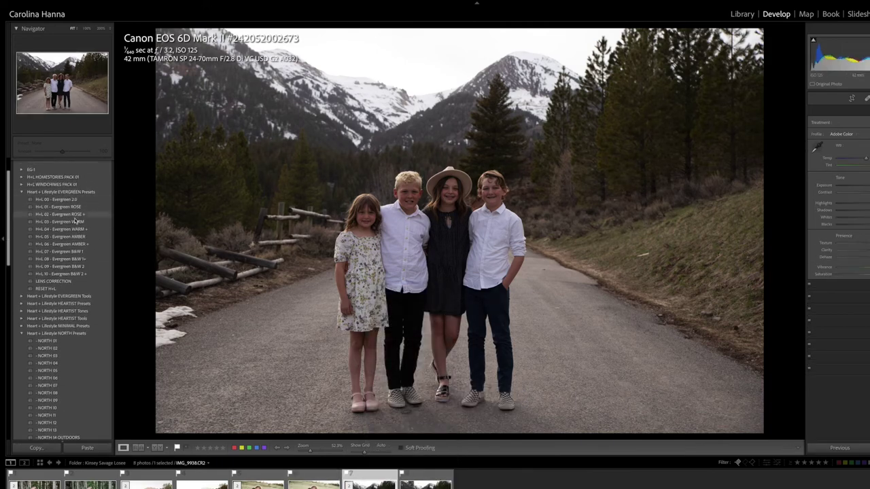
{"action": "left_click", "coordinate": [77, 222]}
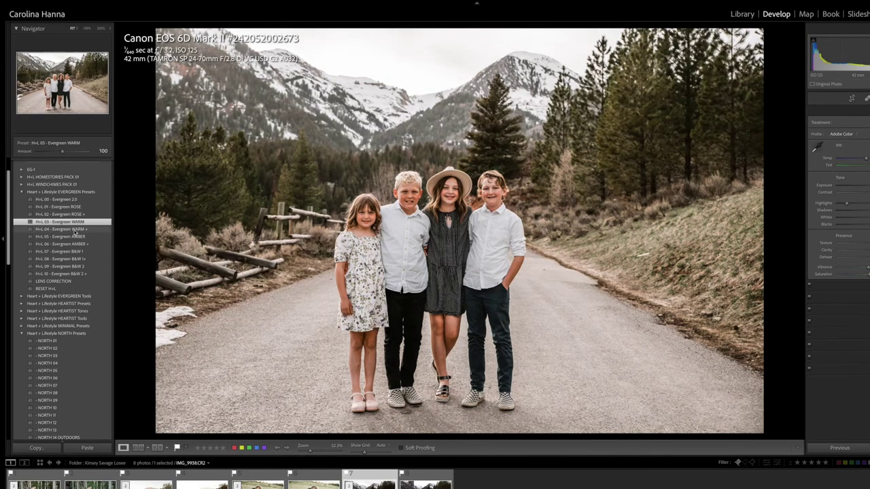
{"action": "left_click", "coordinate": [76, 230]}
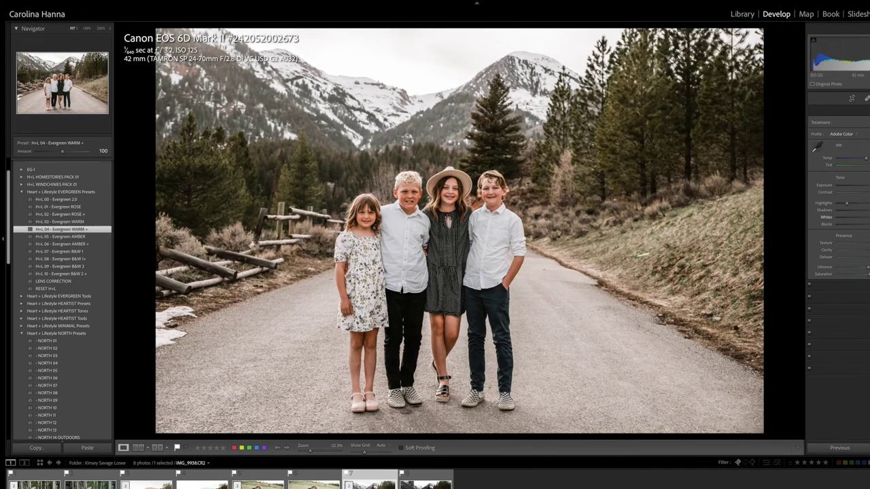
{"action": "left_click_drag", "start_coordinate": [867, 186], "coordinate": [869, 186]}
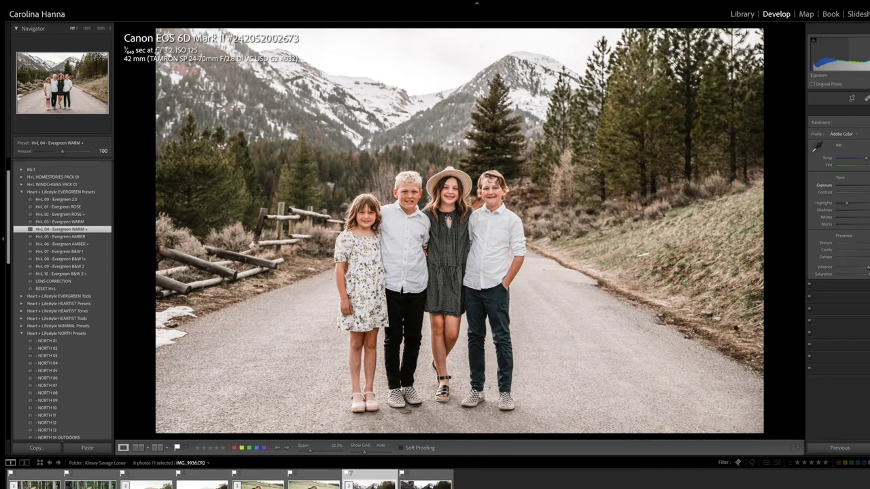
Reset the four-children virtual copy, apply the NORTH 14 OUTDOORS preset to it and raise its exposure.
{"action": "key", "text": "ctrl+apostrophe"}
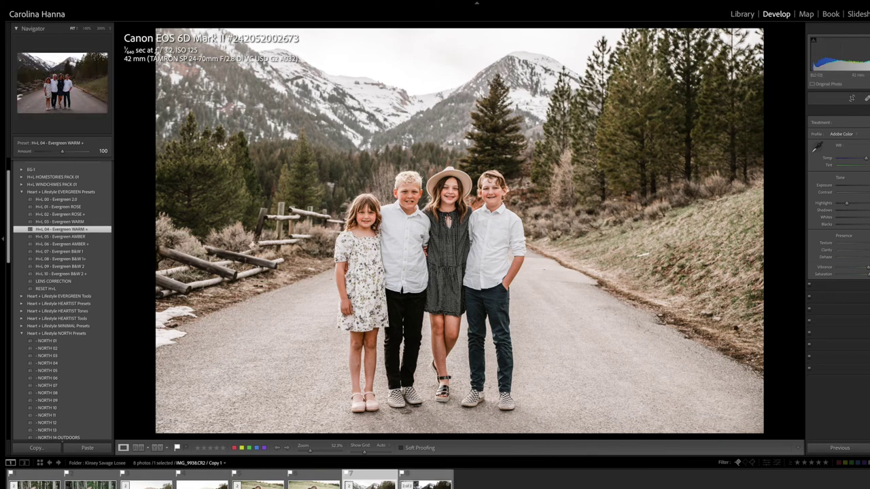
{"action": "key", "text": "ctrl+shift+r"}
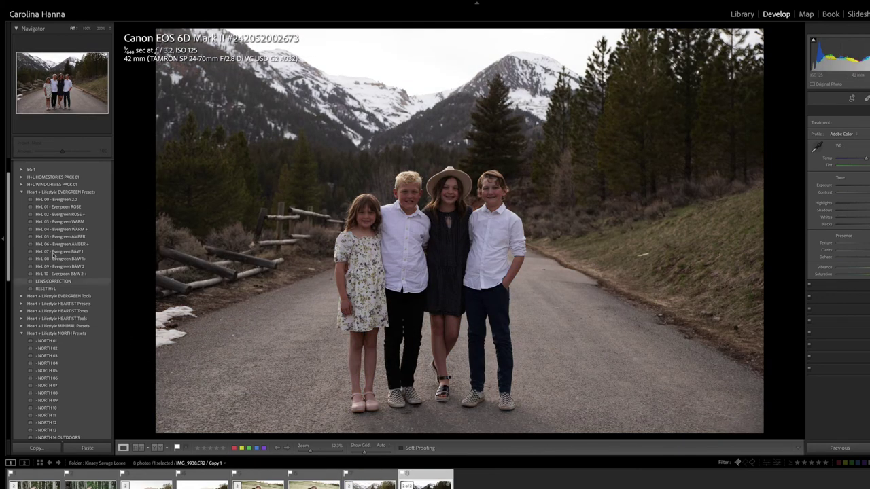
{"action": "left_click_drag", "start_coordinate": [9, 260], "coordinate": [11, 332]}
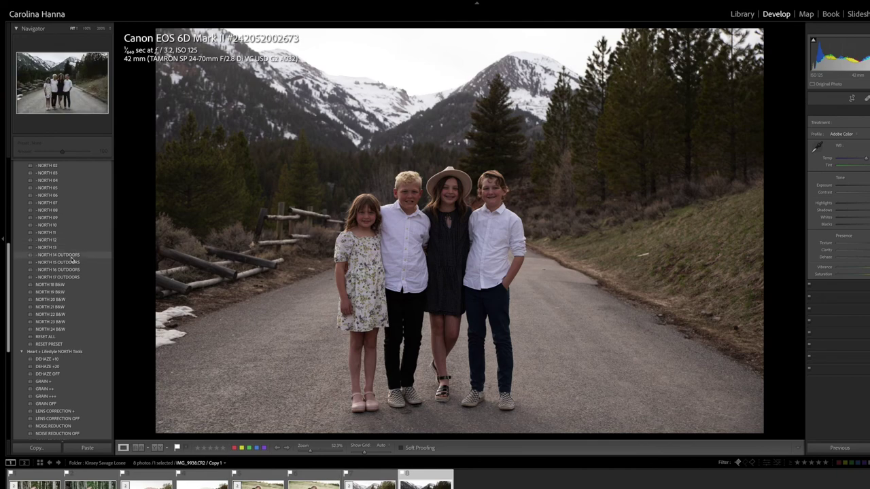
{"action": "left_click", "coordinate": [71, 256]}
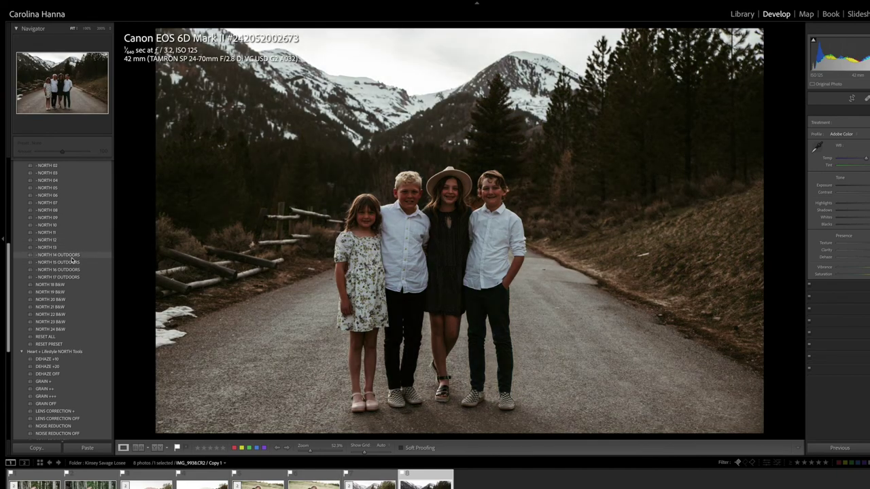
{"action": "left_click", "coordinate": [71, 256]}
{"action": "left_click_drag", "start_coordinate": [867, 185], "coordinate": [868, 185]}
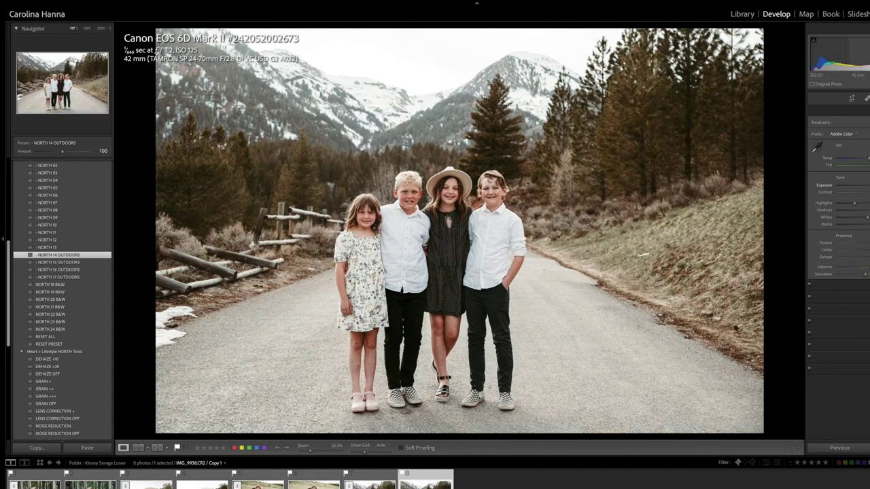
{"action": "left_click_drag", "start_coordinate": [868, 185], "coordinate": [869, 185]}
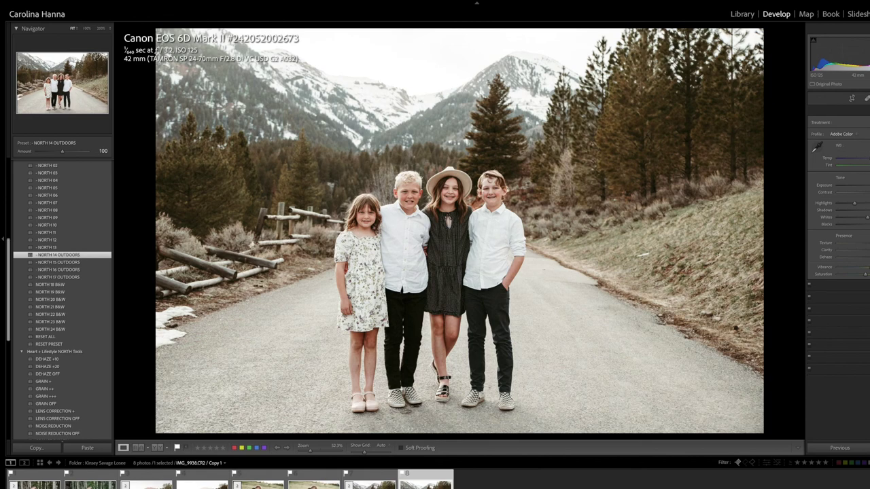
Compare the Evergreen original of the four-children photo with its NORTH copy.
{"action": "key", "text": "Left"}
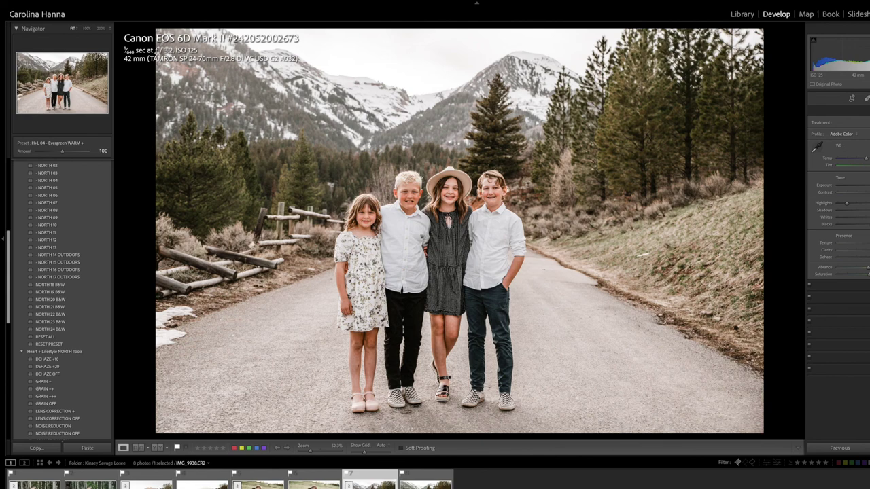
{"action": "key", "text": "Right"}
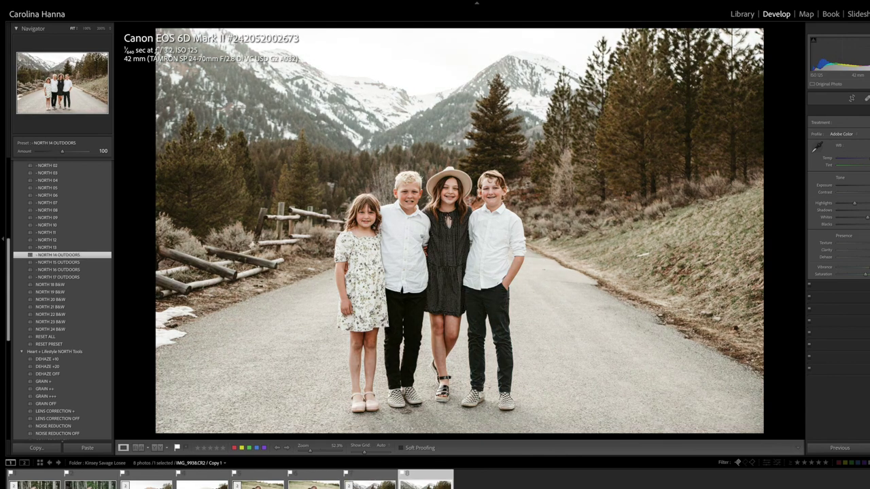